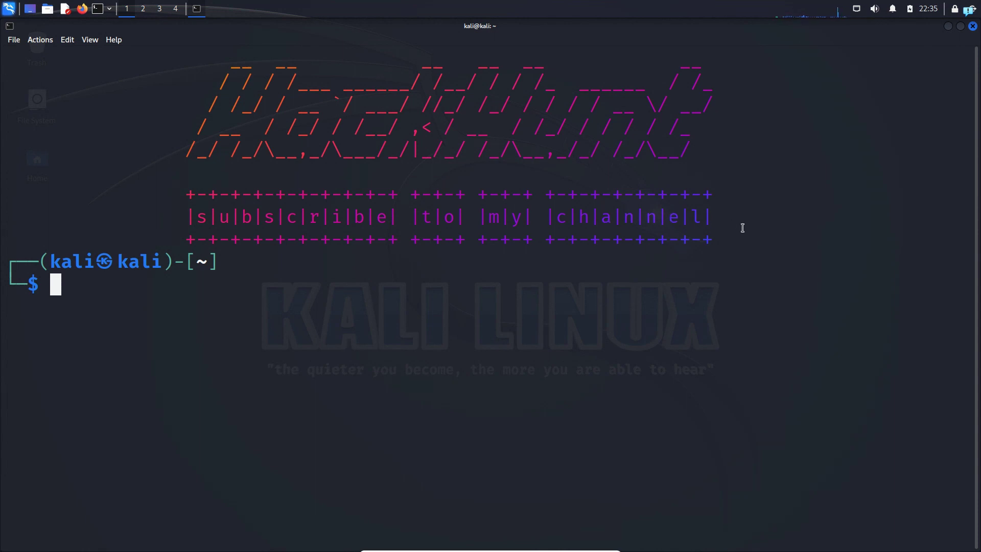
Select the old colourful banner text, leaving a fresh empty prompt.
drag(741, 227, 365, 116)
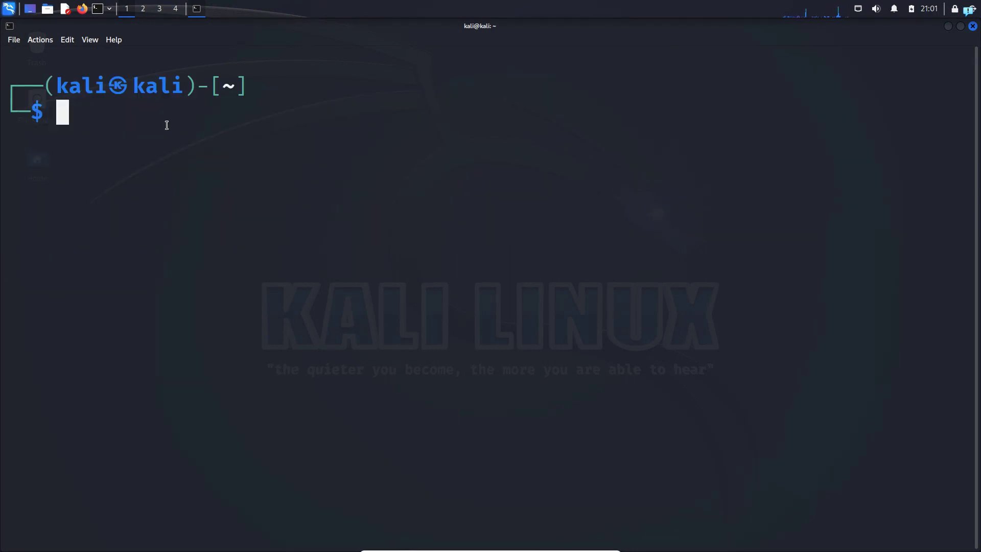
text(sud)
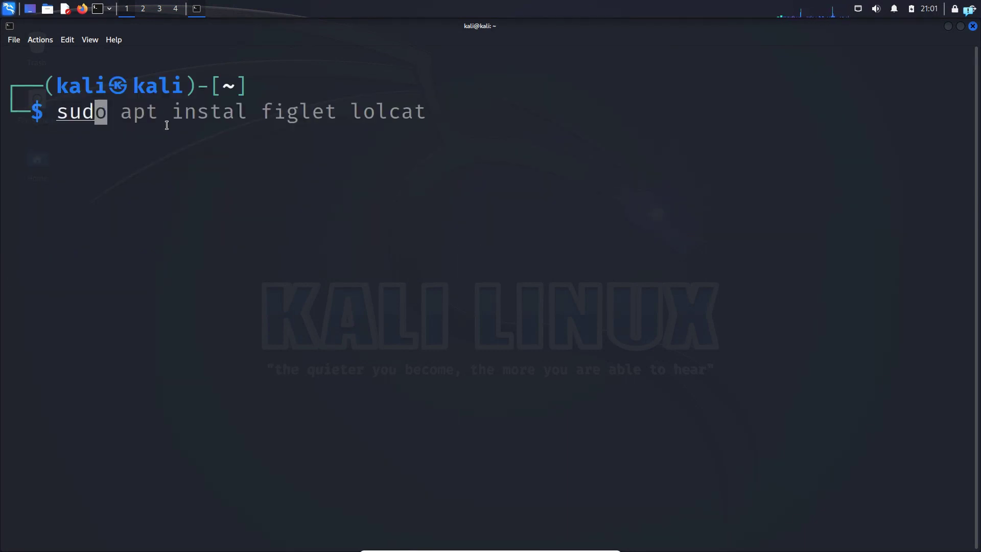
text(o apt update)
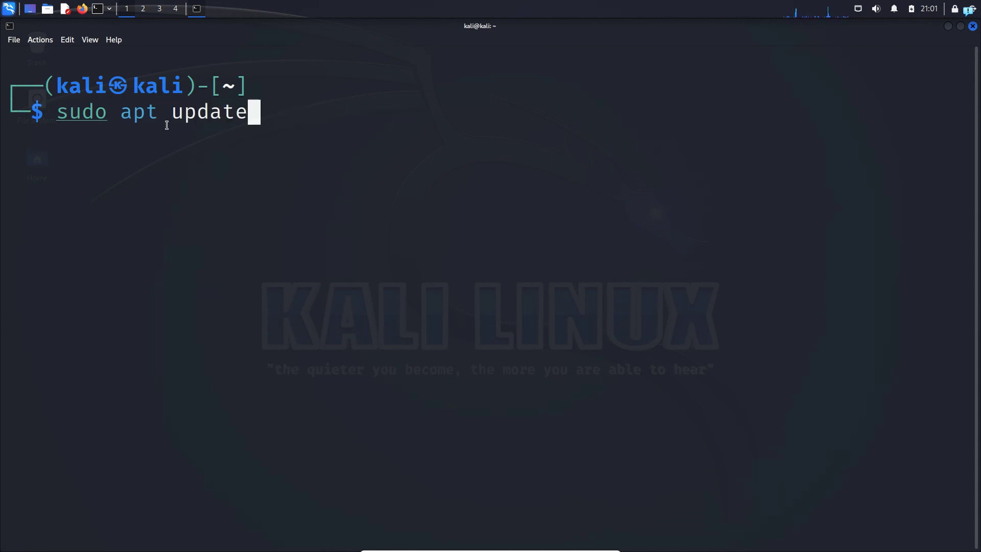
Refresh package lists with apt update, then install figlet and lolcat, confirming with Y.
key(Return)
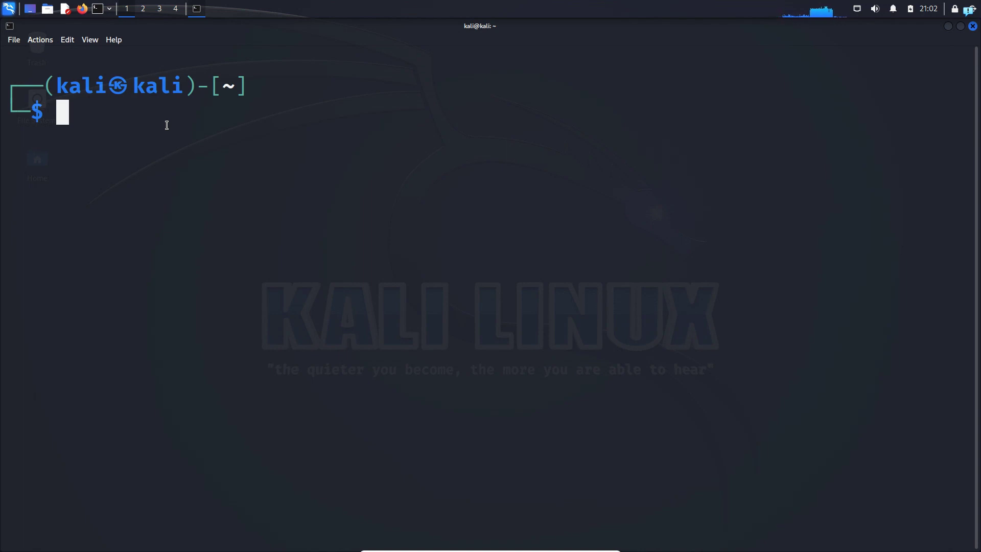
text(sudo apt i)
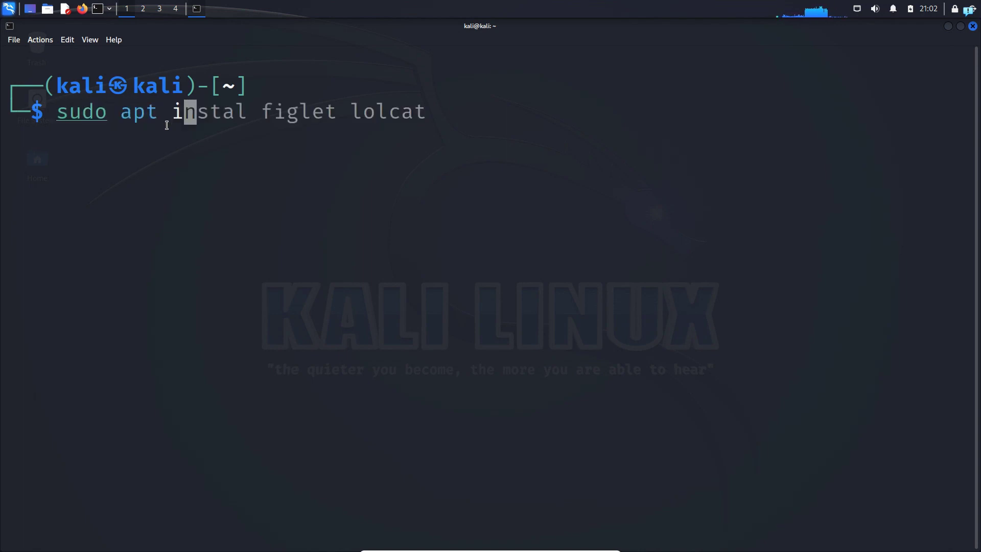
text(nstall figlet )
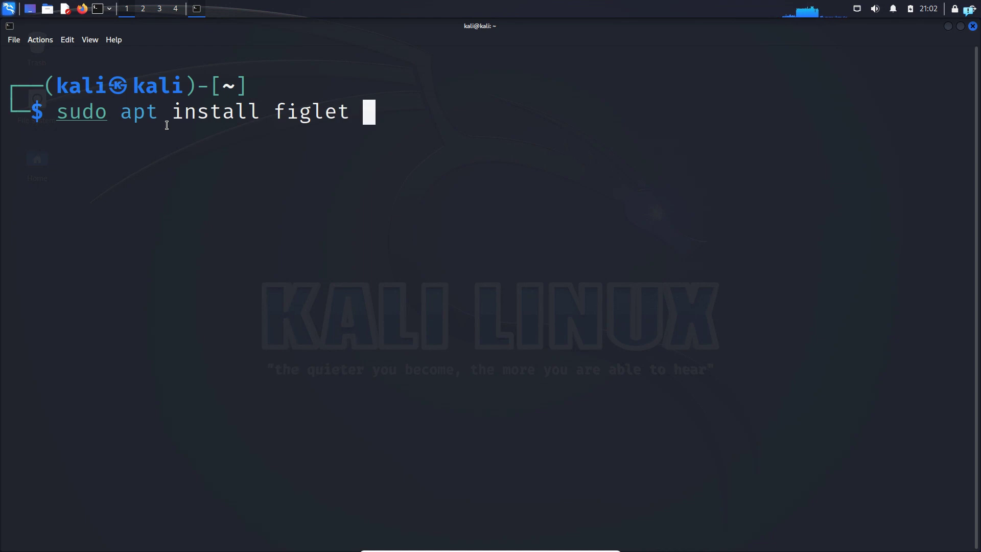
text(lolcat)
key(Return)
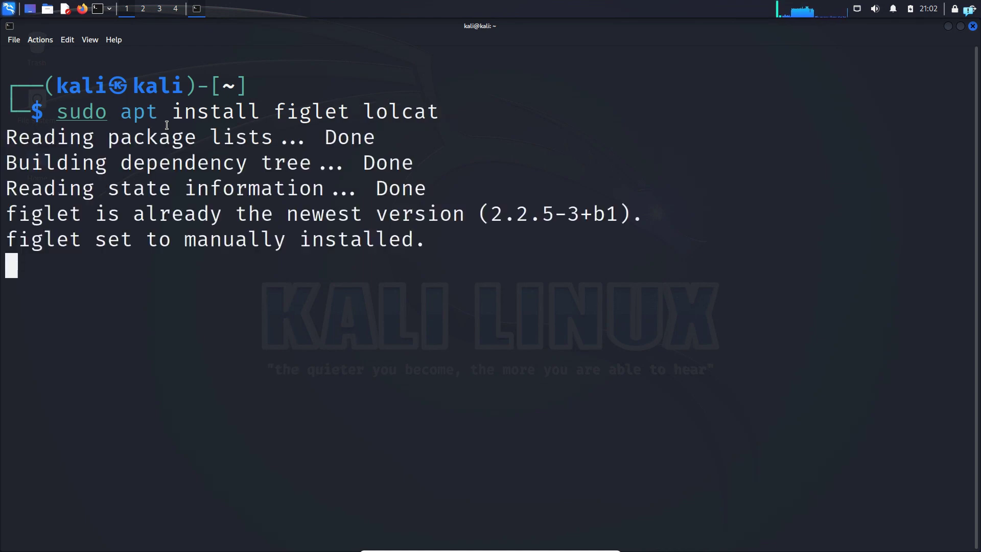
text(Y)
key(Return)
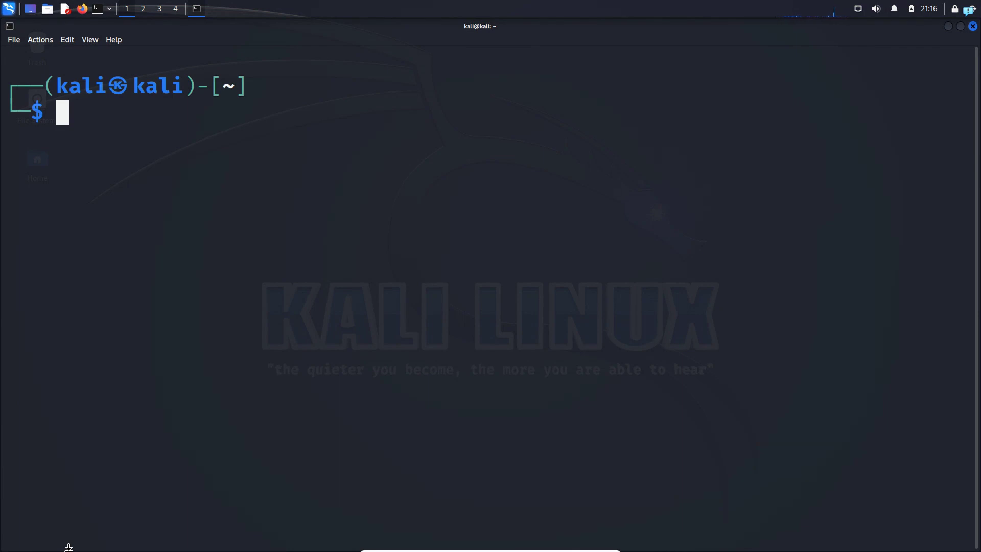
text(figlet )
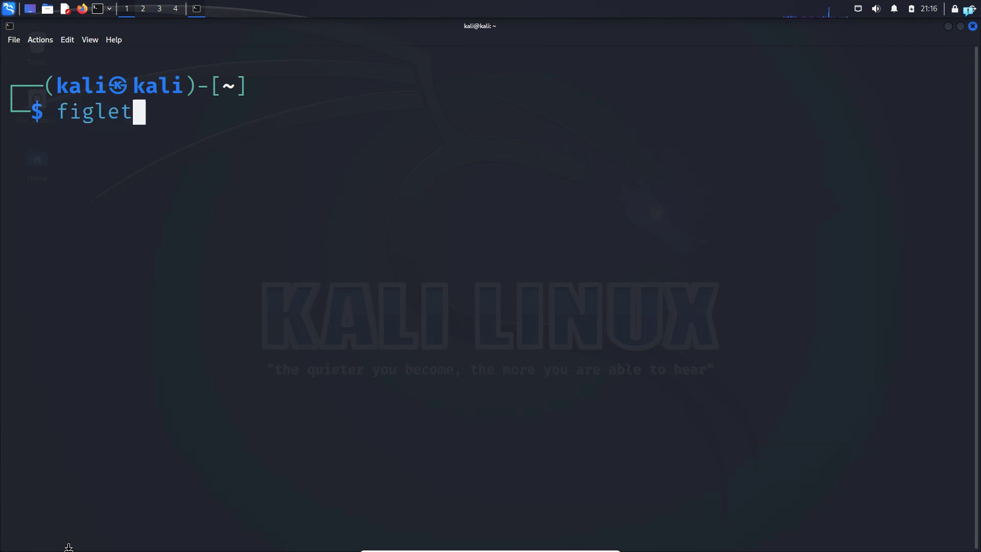
text("")
Print HackHunt as an ASCII-art banner with figlet "HackHunt".
key(Left)
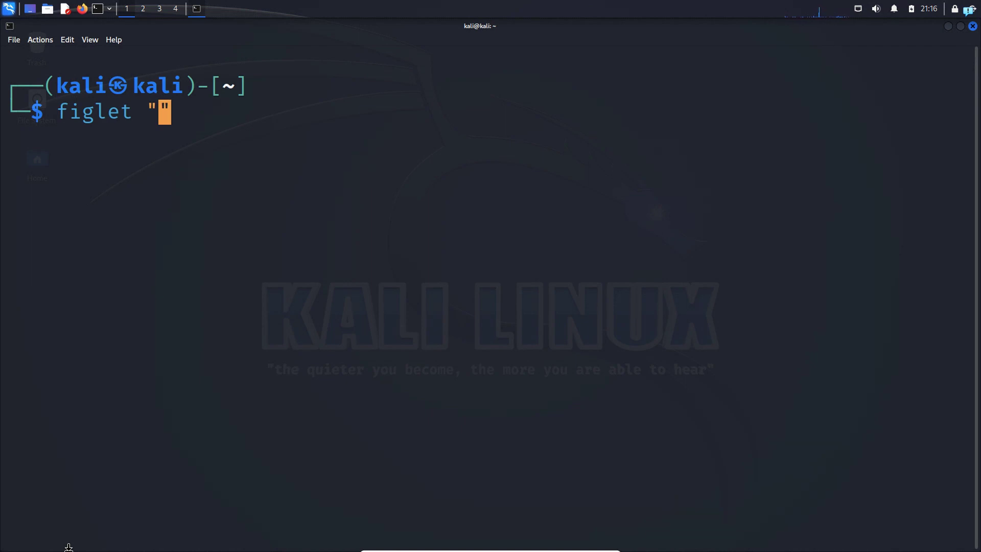
text(HackHun)
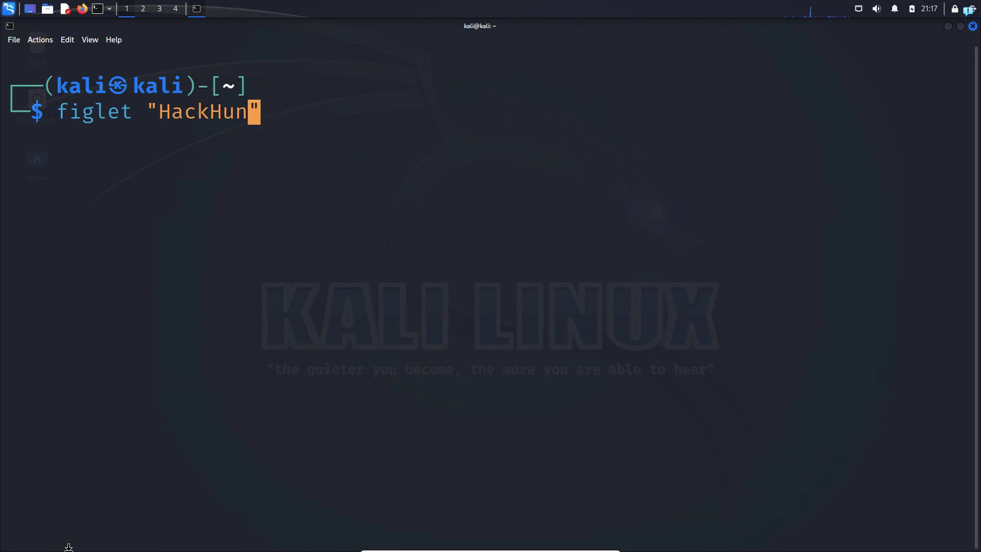
text(t)
key(Return)
drag(9, 147, 963, 230)
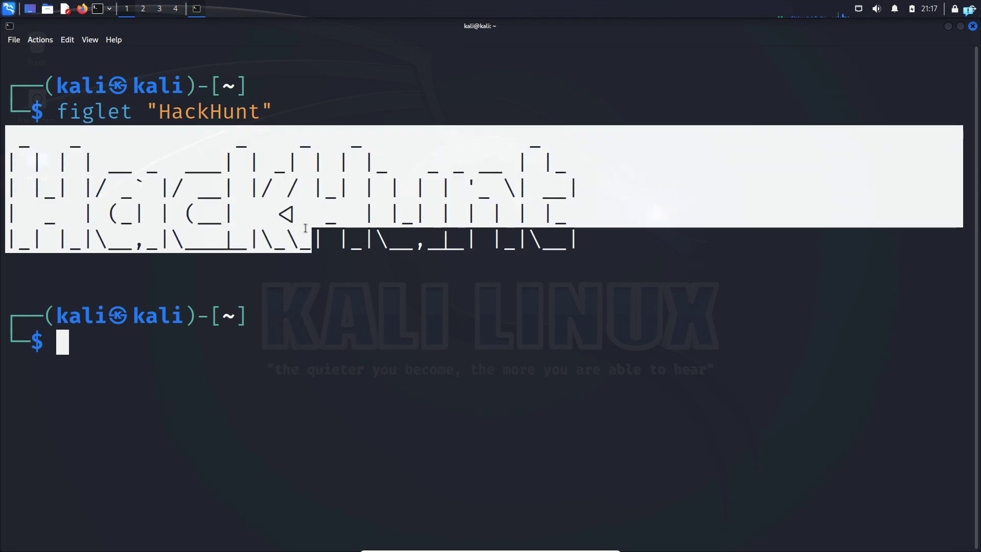
click(269, 284)
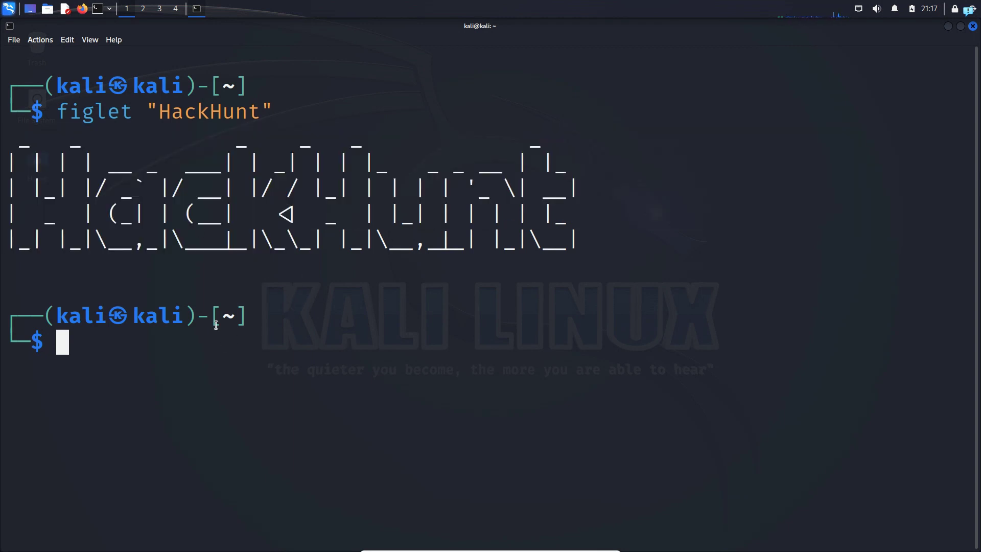
Re-run the banner centred as figlet -c "HackHunt".
key(Up)
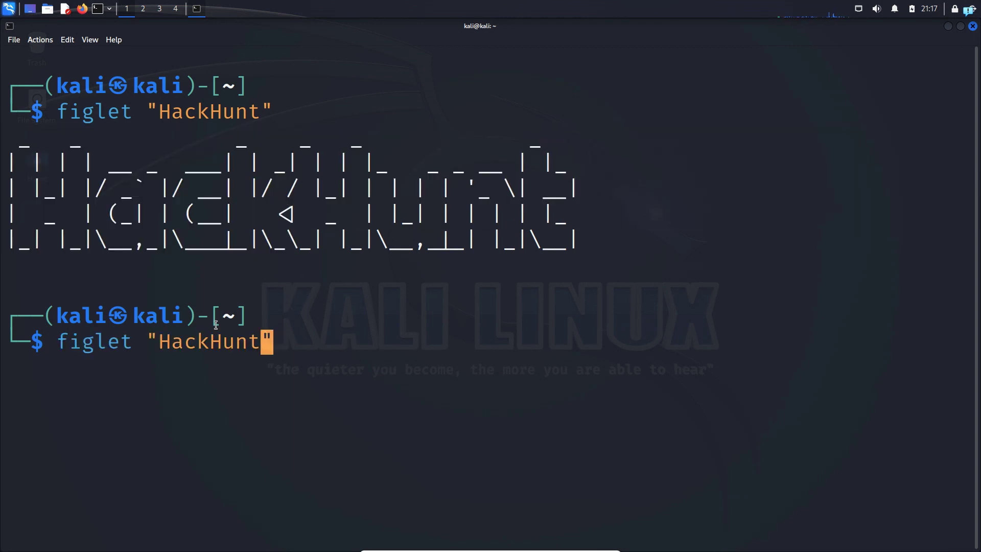
key(Left)
key(Left)
key(Left)
key(Left)
text(-)
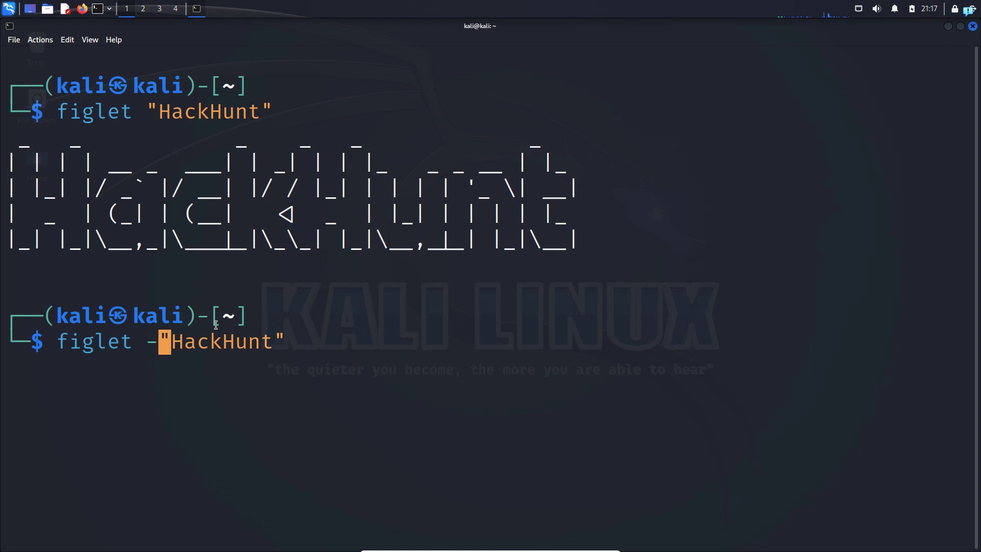
text(c)
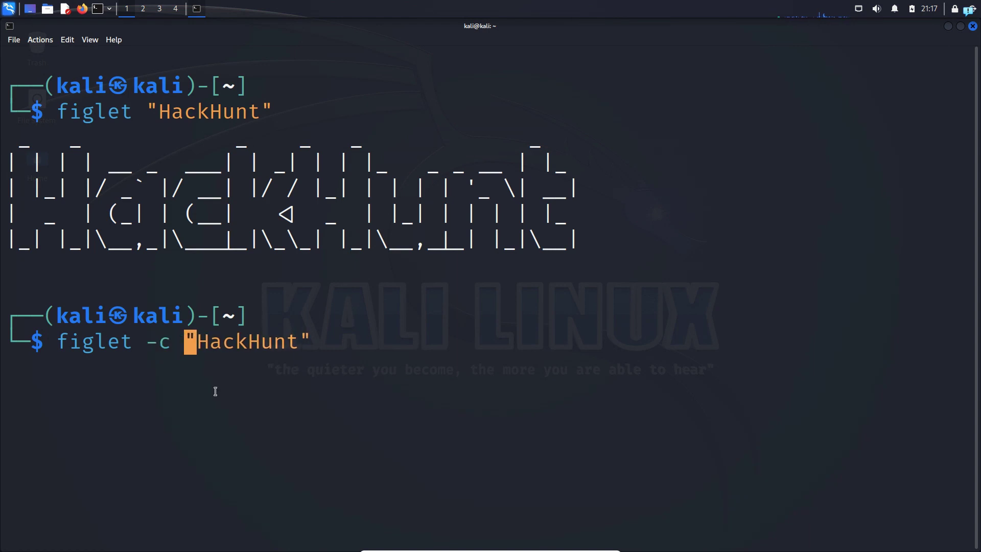
key(Return)
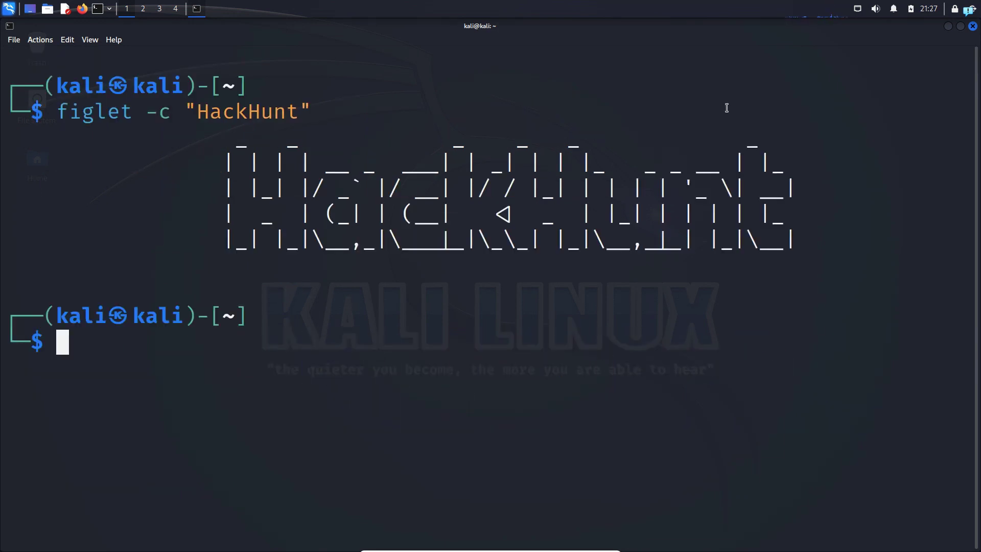
Run figlet -c "HackHunt" | lolcat for rainbow colours, then clear the screen.
key(Up)
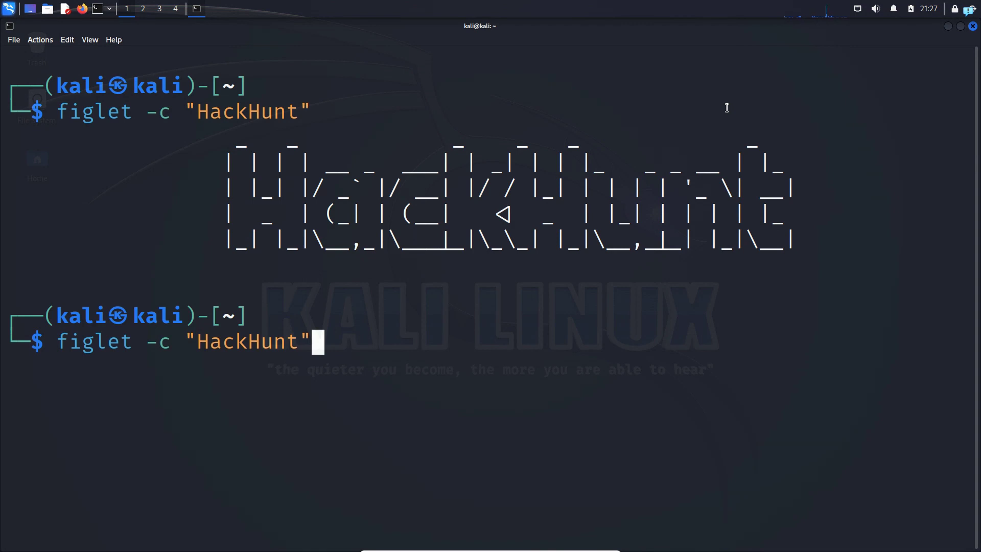
text( | l)
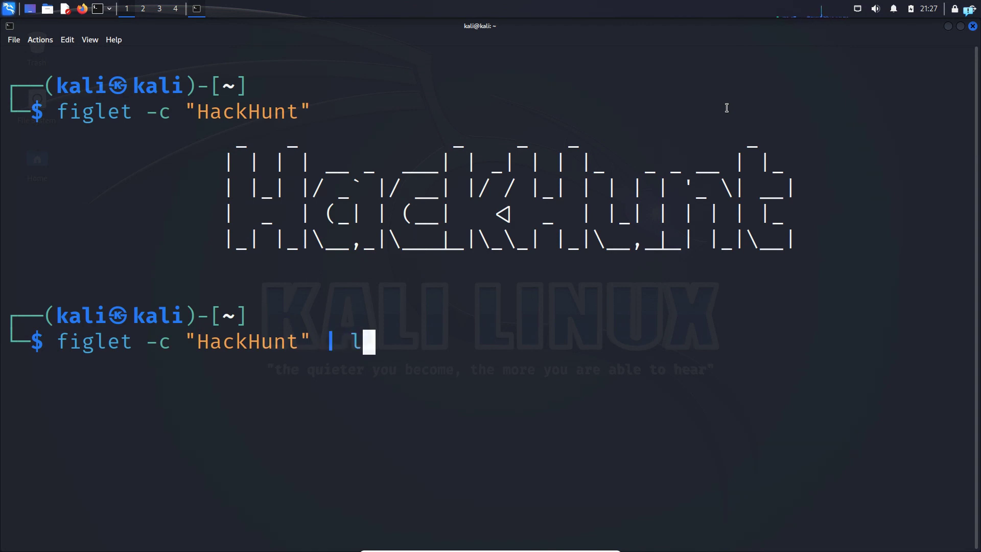
text(olcat)
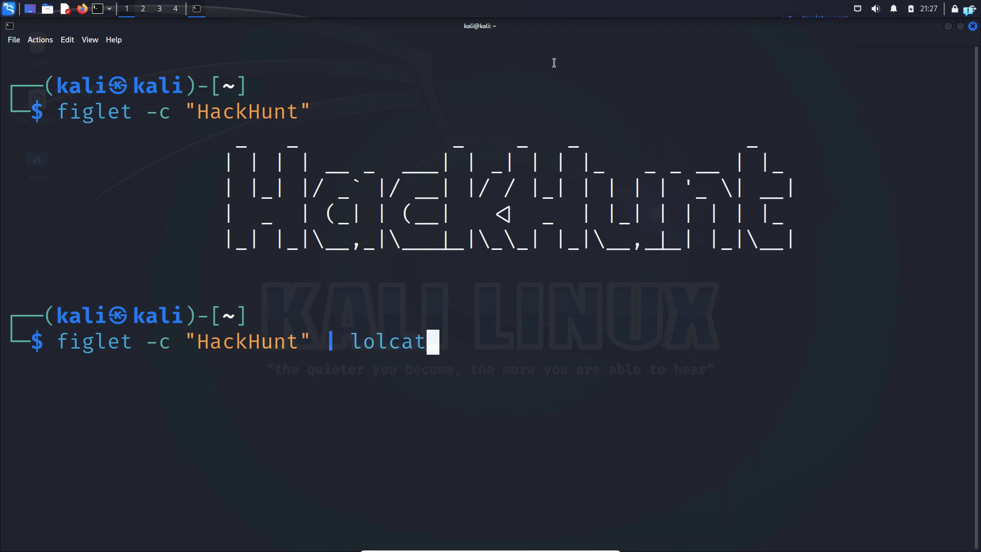
double_click(330, 341)
click(386, 352)
key(Return)
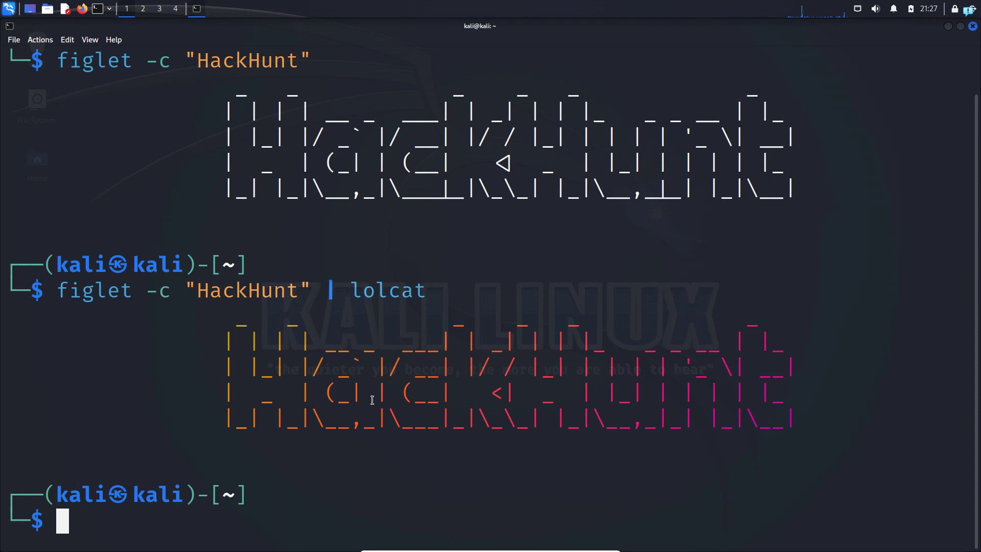
text(clear)
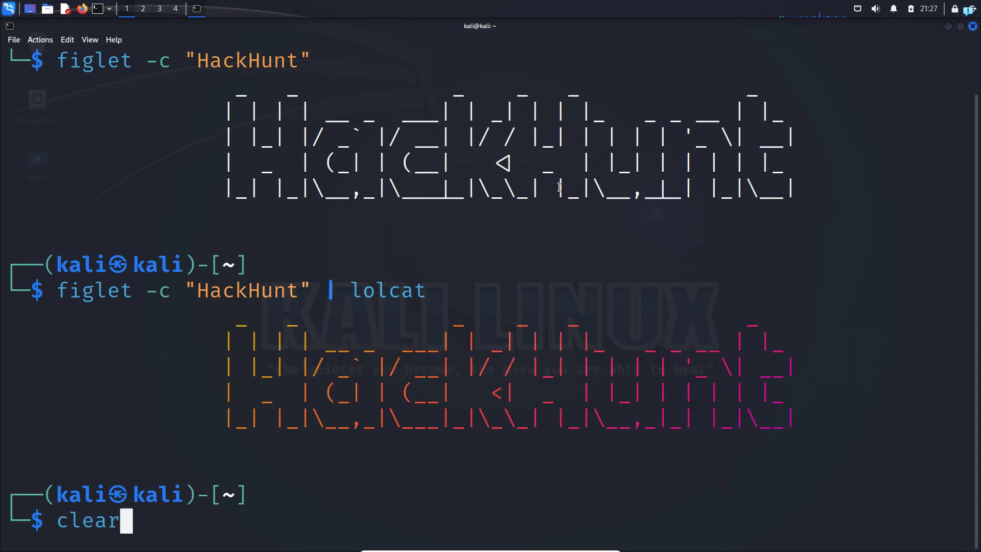
key(Return)
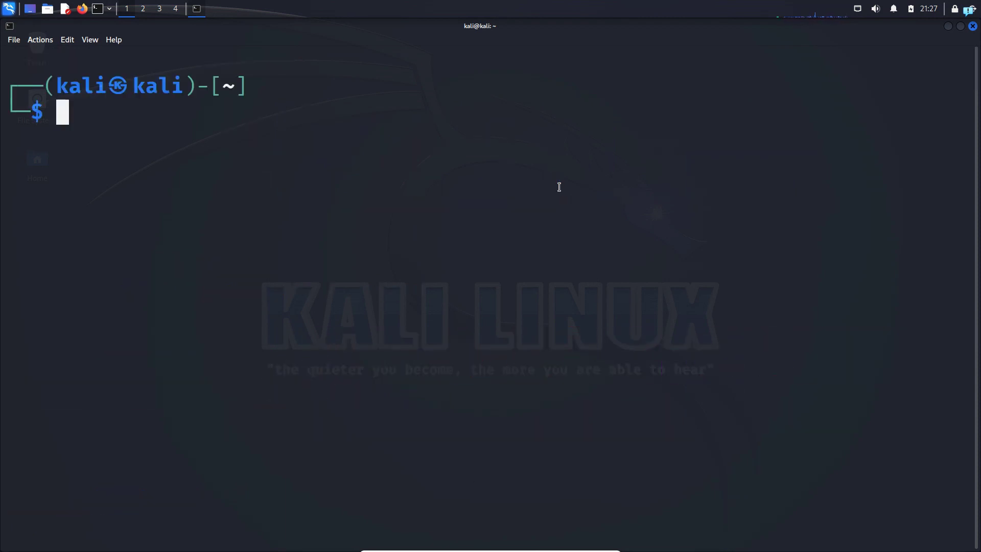
text(sho)
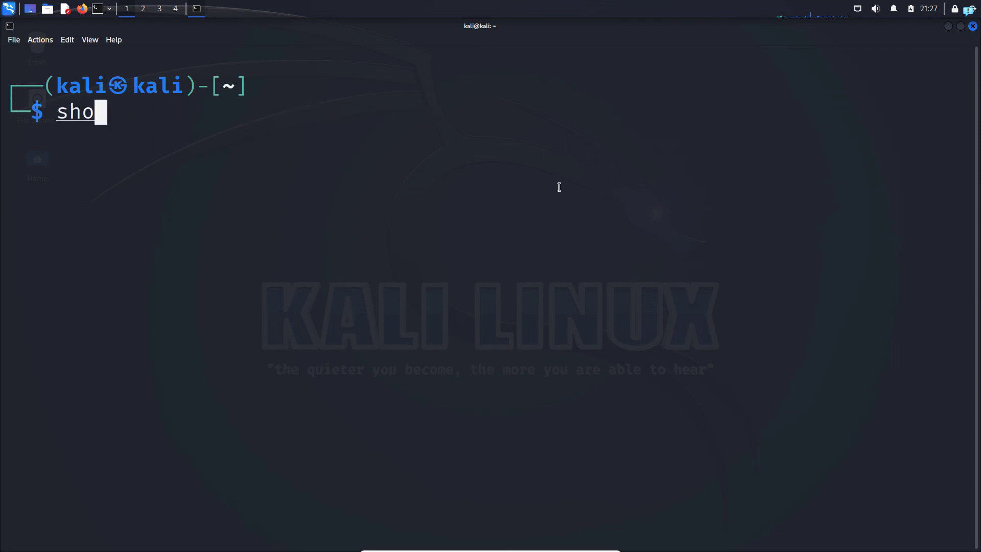
text(wfigfonts)
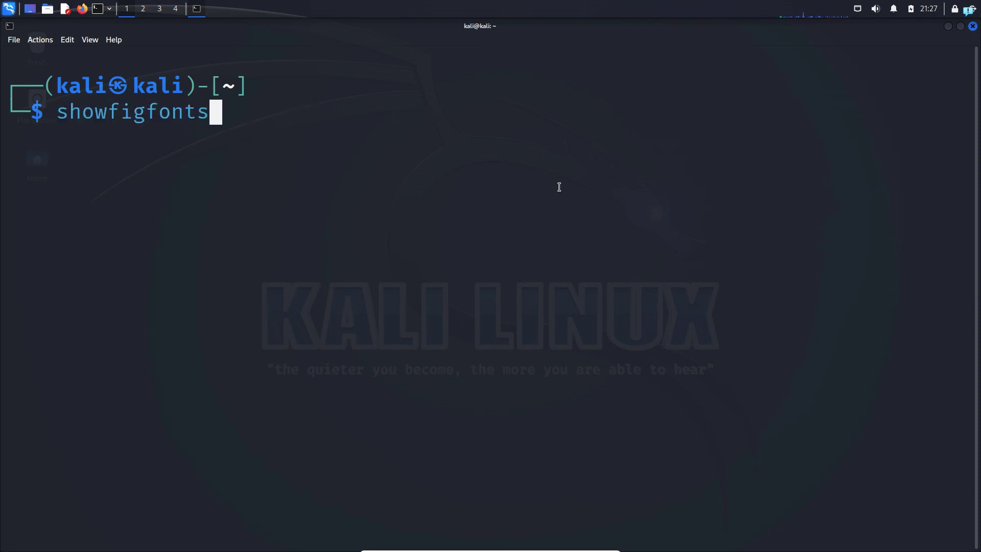
List all figlet font samples with showfigfonts and select the slant font name.
key(Return)
scroll(269, 335, up, 5)
scroll(268, 335, up, 5)
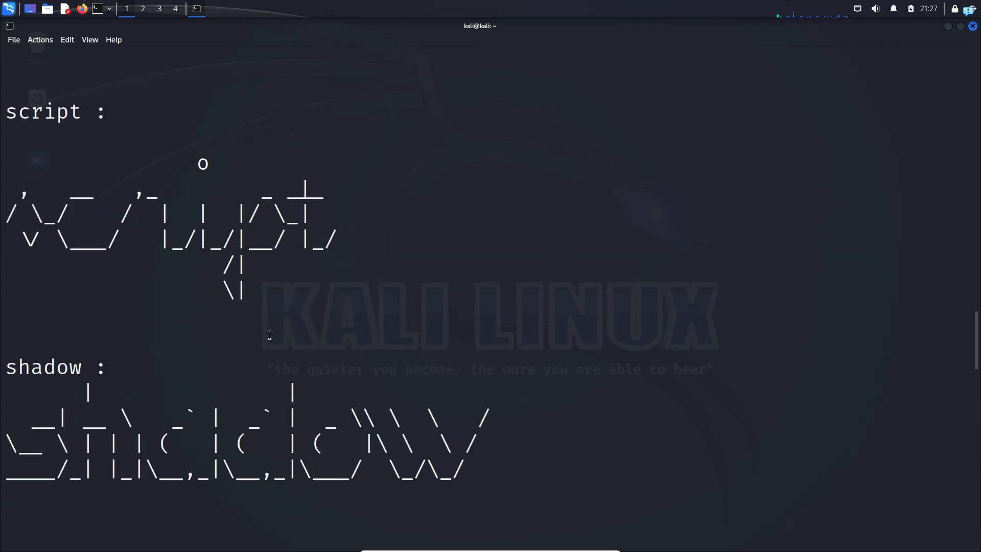
scroll(269, 335, up, 3)
scroll(269, 335, down, 10)
scroll(317, 275, up, 3)
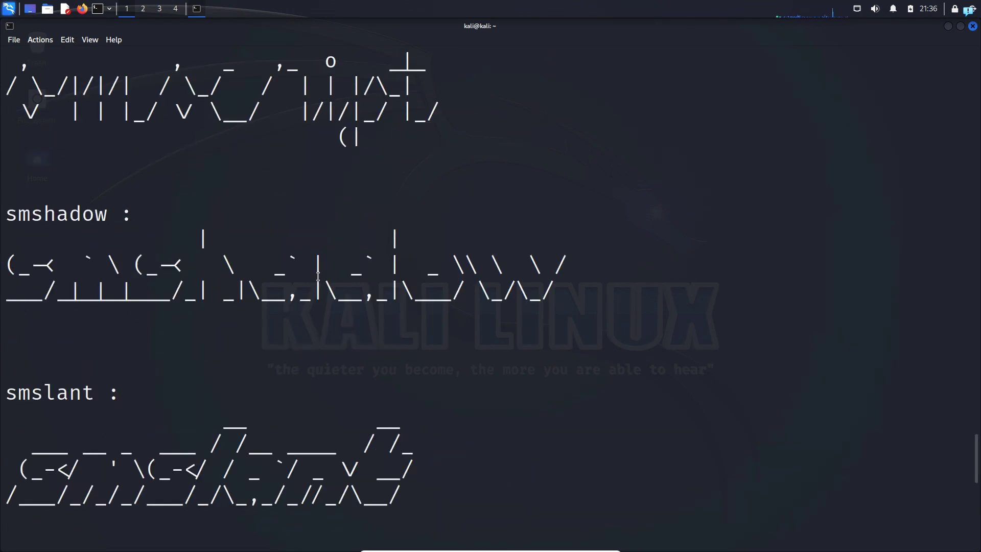
scroll(318, 275, up, 3)
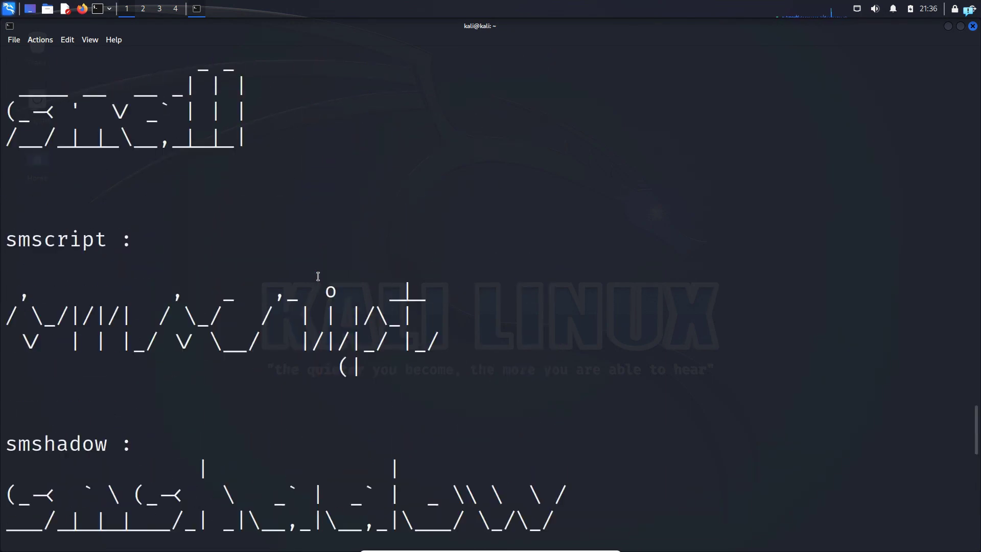
scroll(317, 274, up, 3)
scroll(317, 274, up, 3)
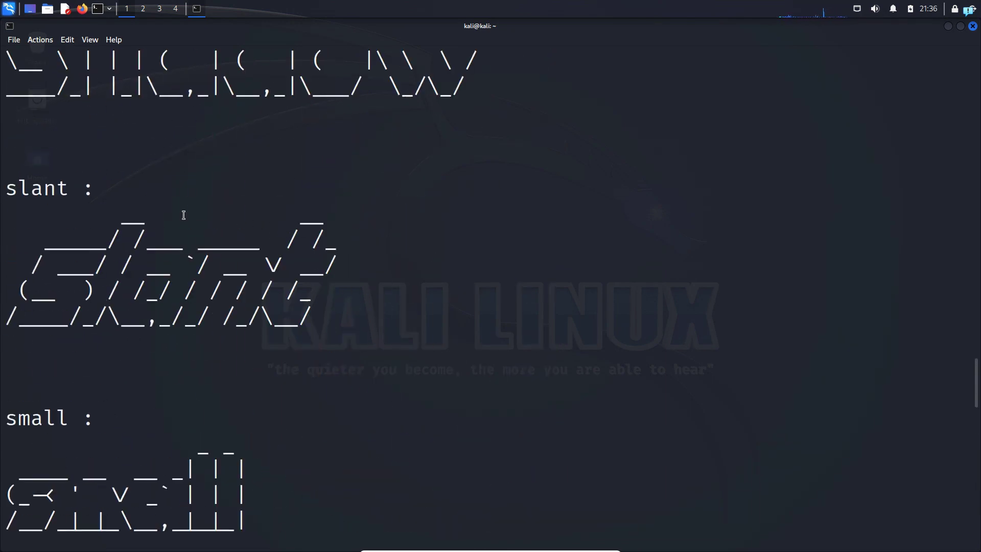
drag(76, 192, 5, 181)
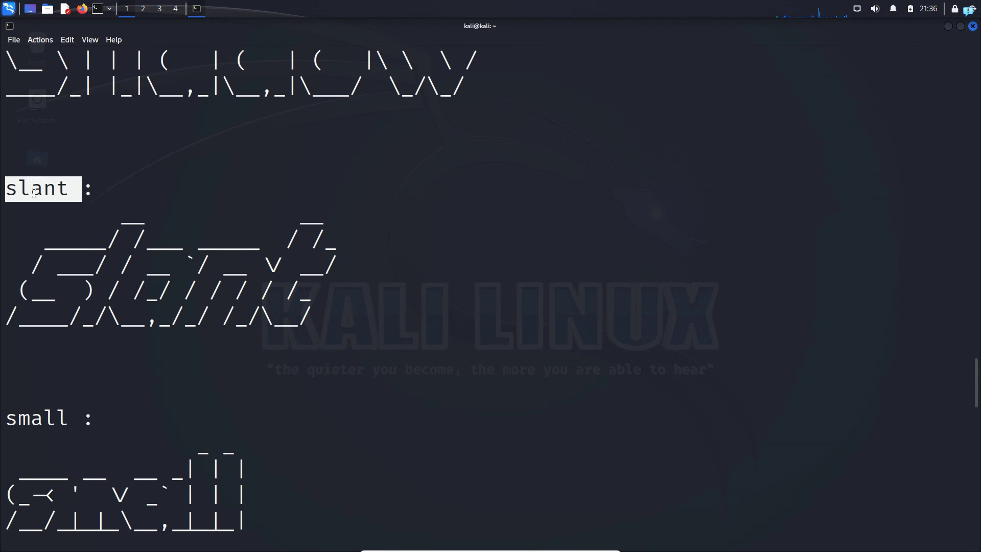
scroll(409, 304, down, 5)
scroll(409, 303, down, 10)
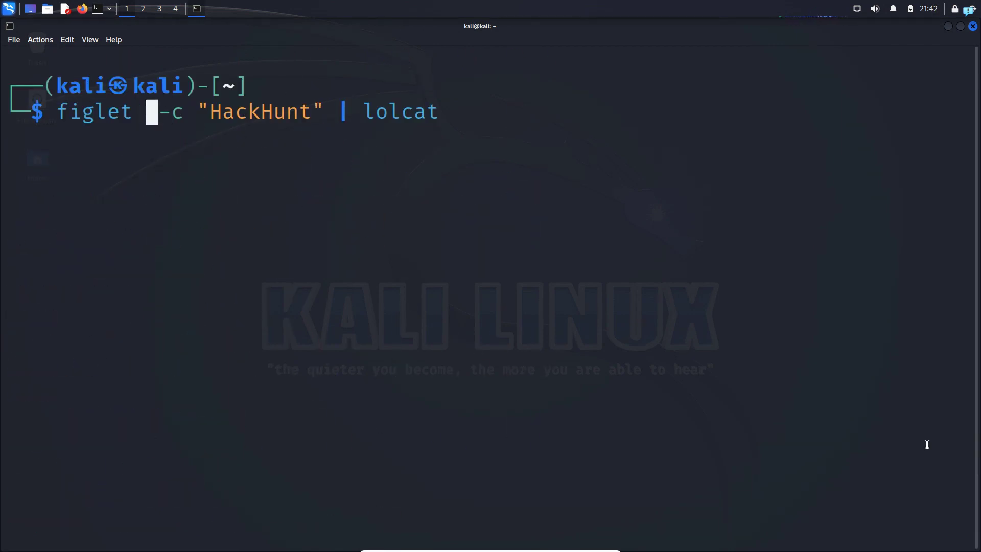
text(-f)
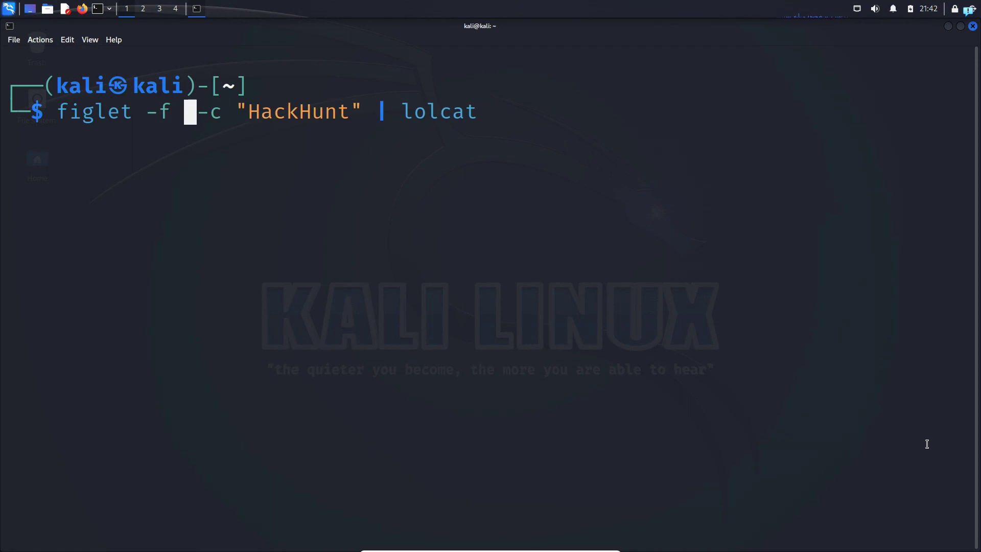
text( slant)
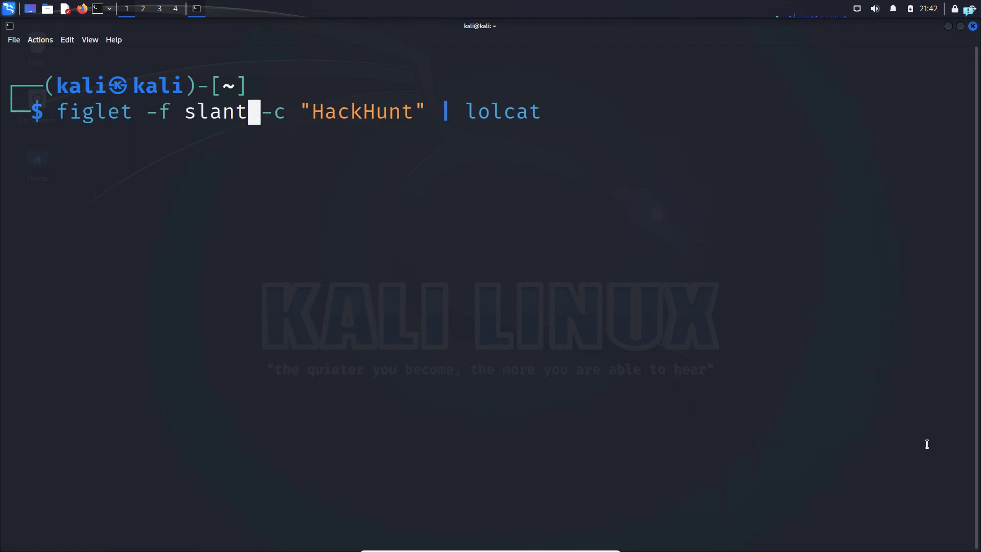
Render HackHunt with figlet -f slant -c "HackHunt" | lolcat.
key(Right)
key(Return)
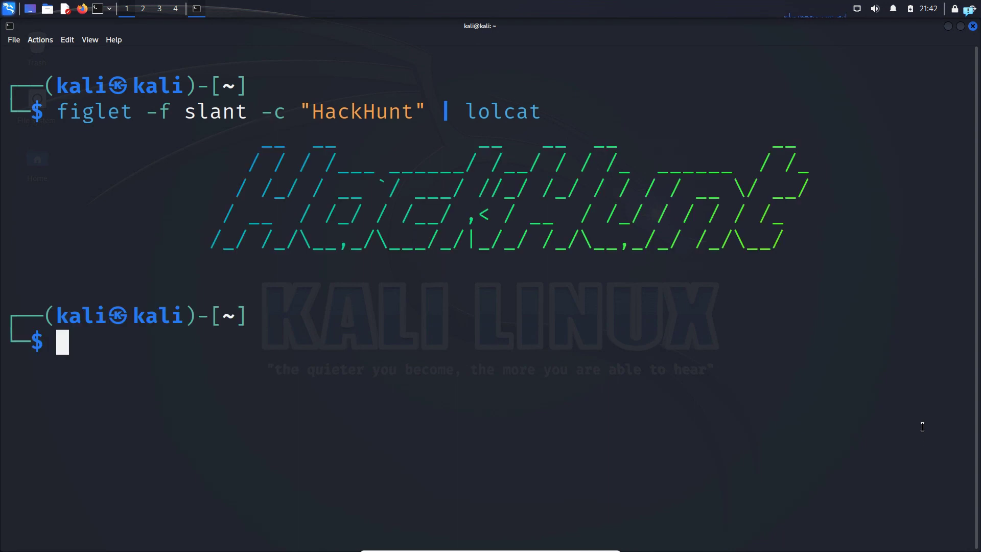
drag(748, 239, 241, 163)
Recall the slant banner command and remove HackHunt, to be replaced by 'subscribe to my channel'.
key(Up)
key(ctrl+Left)
key(ctrl+Left)
key(ctrl+Left)
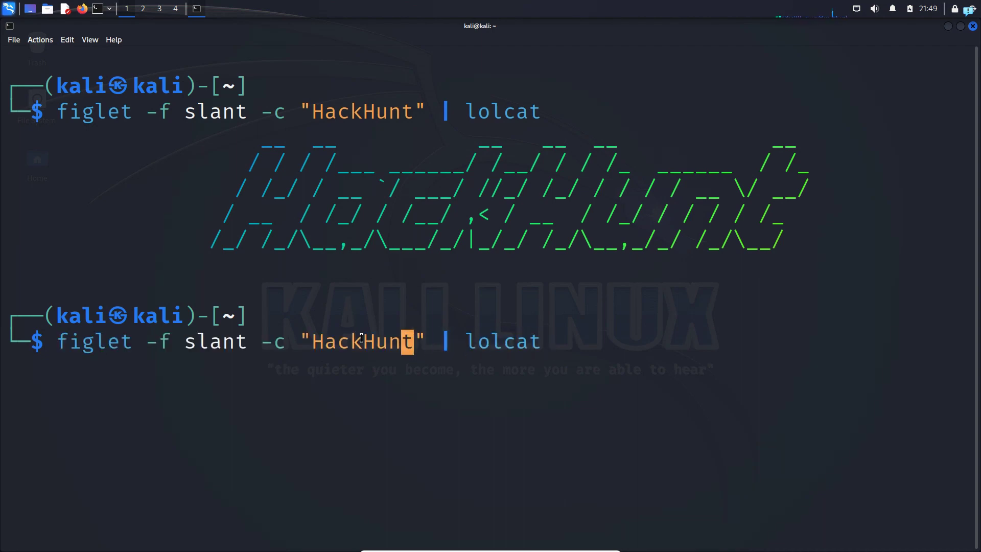
key(Right)
key(BackSpace)
key(BackSpace)
key(BackSpace)
text(subscribe)
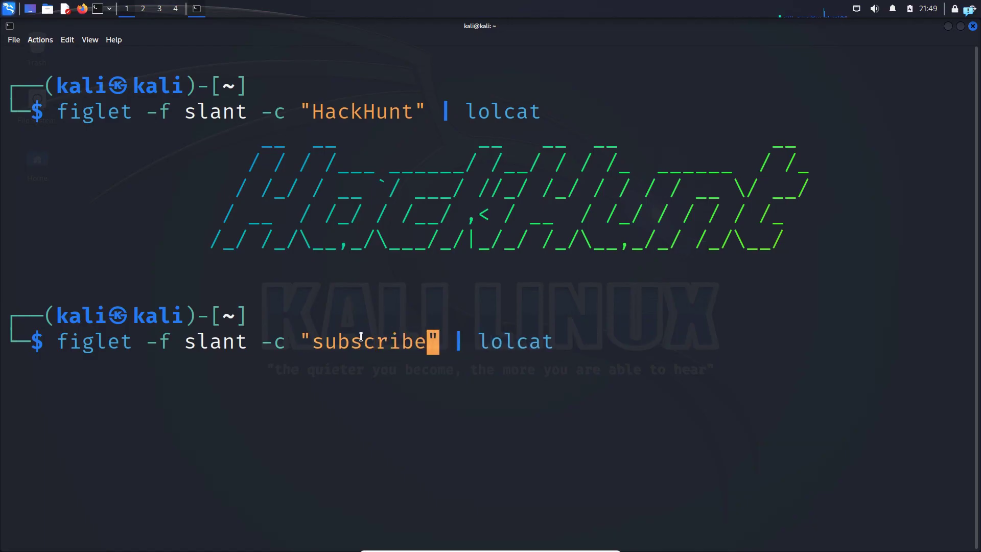
text( to my channel)
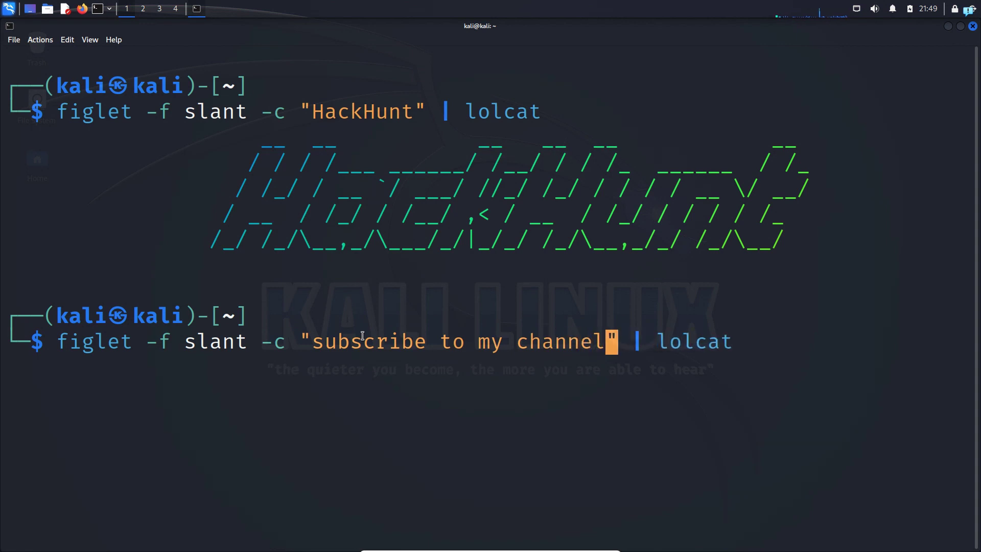
Delete the slant font name, to be changed to digital.
key(ctrl+Left)
key(ctrl+Left)
key(ctrl+Left)
key(ctrl+Left)
key(ctrl+Left)
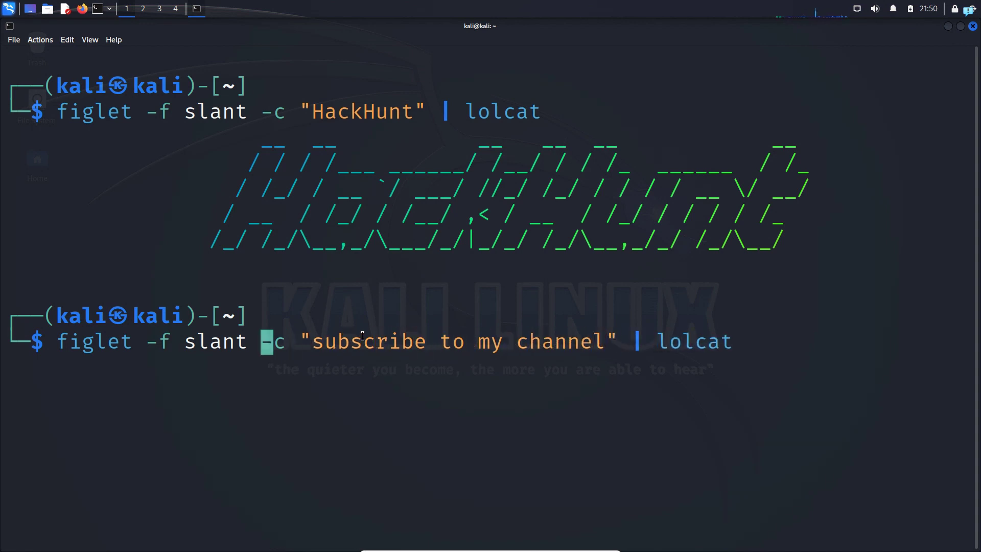
key(ctrl+Left)
key(Left)
key(BackSpace)
key(BackSpace)
key(BackSpace)
key(BackSpace)
key(BackSpace)
text(di)
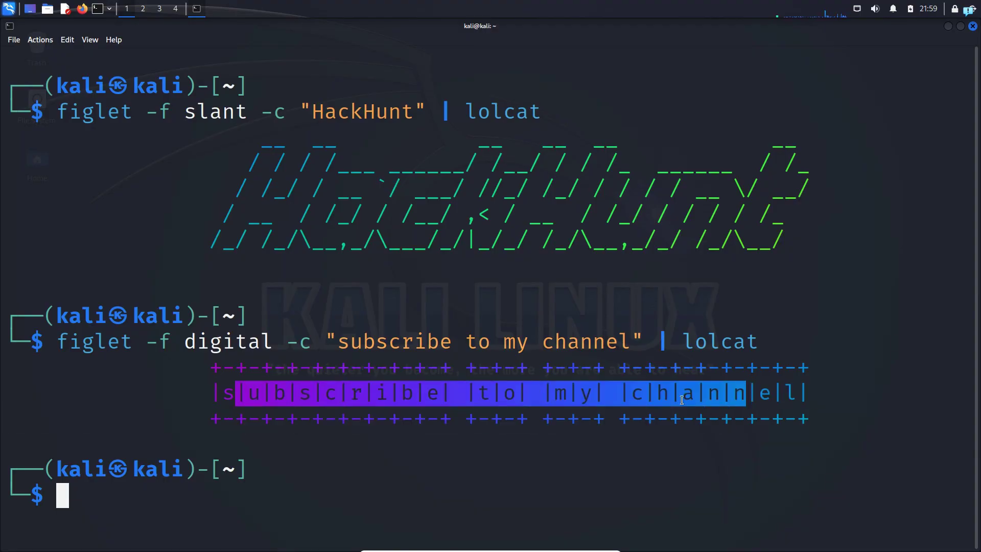
Recall the slant HackHunt banner command at a clean prompt.
click(418, 305)
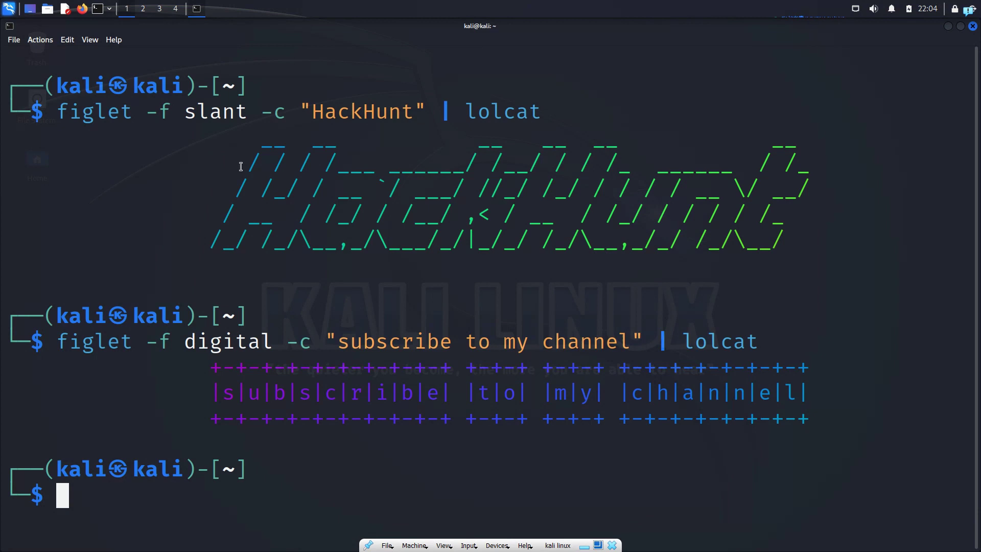
drag(241, 167, 579, 242)
drag(216, 393, 805, 393)
click(266, 500)
key(Up)
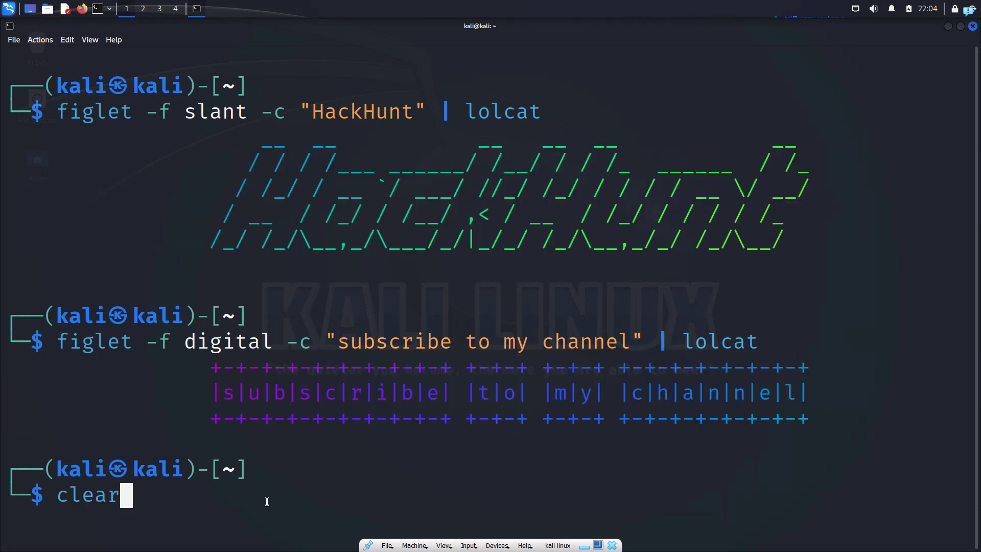
key(Up)
text(&&)
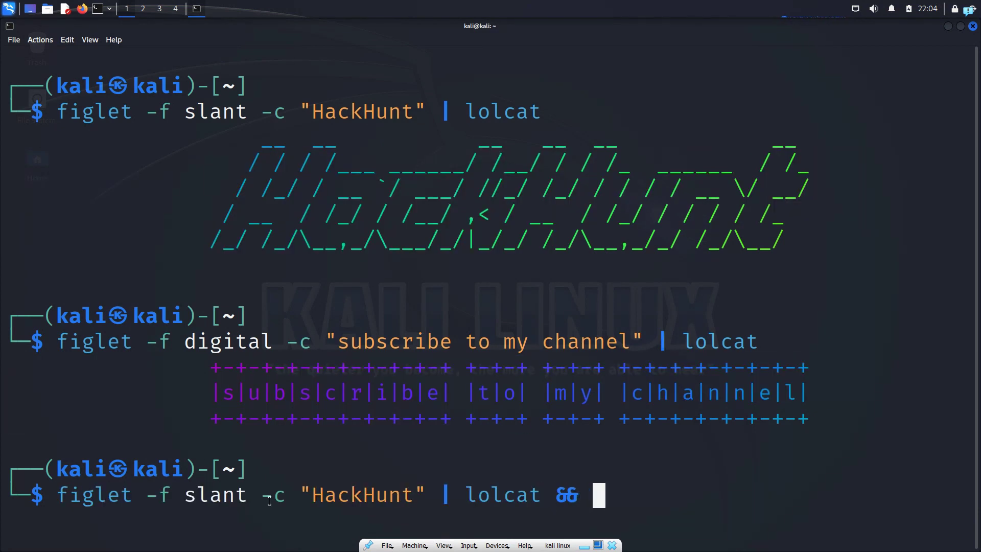
Paste the digital subscribe command after ' && ' and run both banners together.
drag(58, 342, 759, 342)
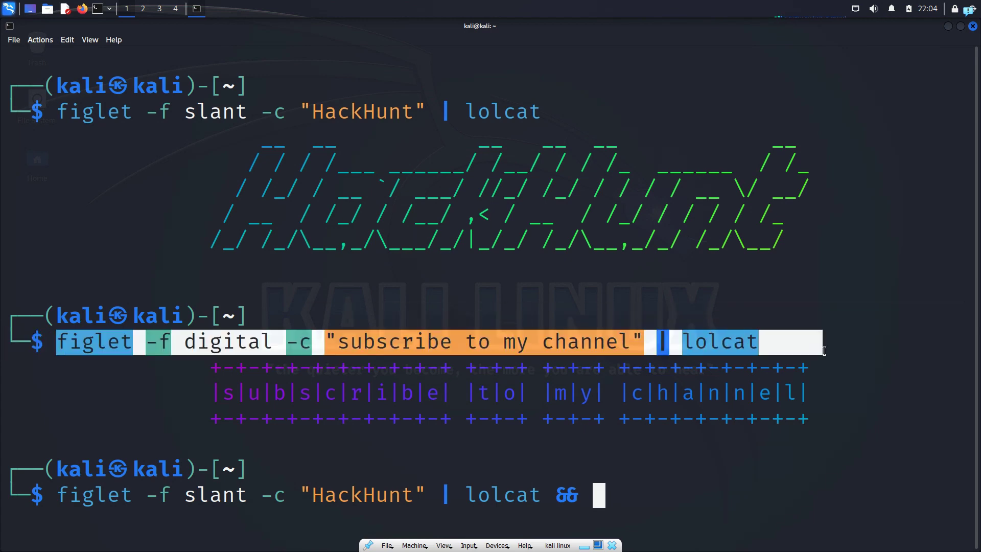
right_click(742, 375)
click(689, 346)
key(Return)
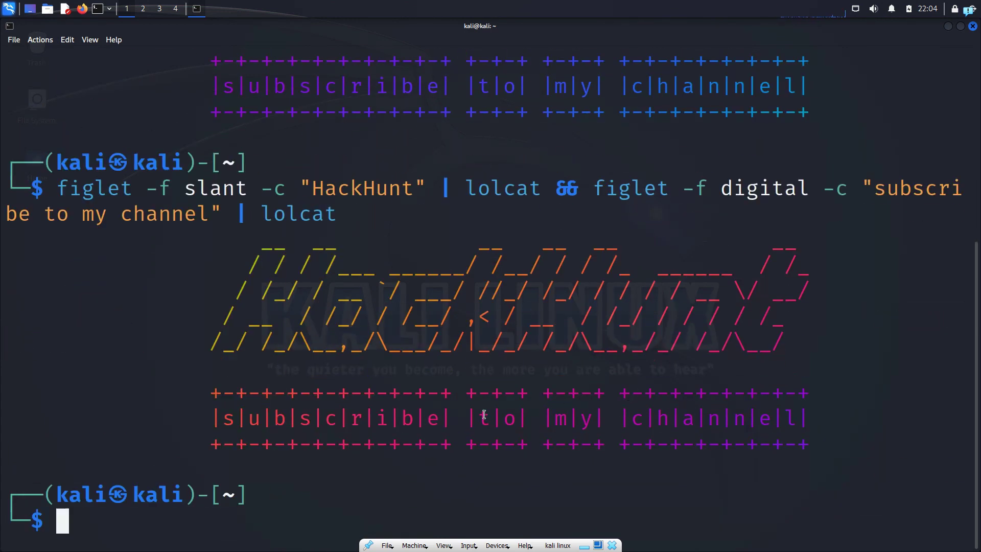
drag(274, 393, 466, 426)
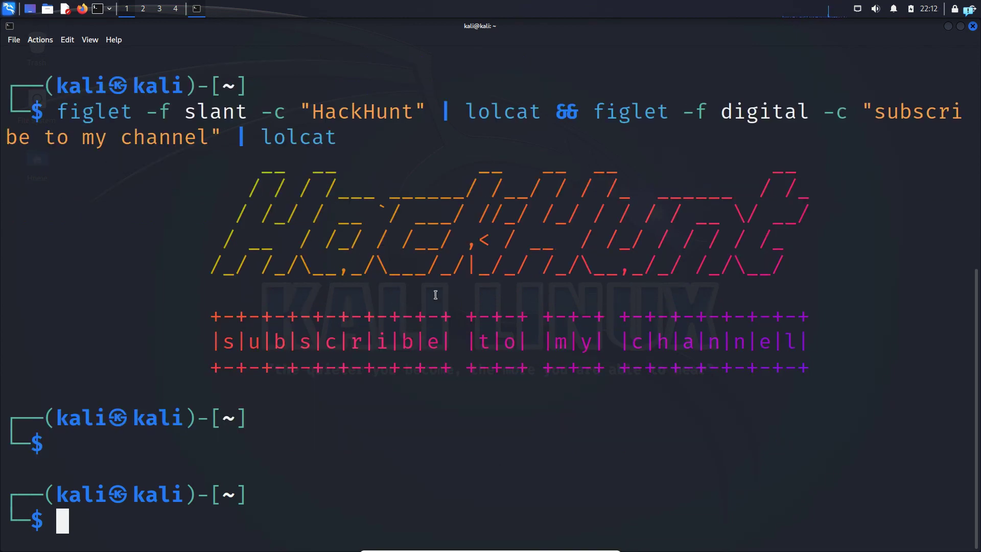
Copy the combined HackHunt and subscribe banner command, then clear the screen.
drag(345, 137, 60, 111)
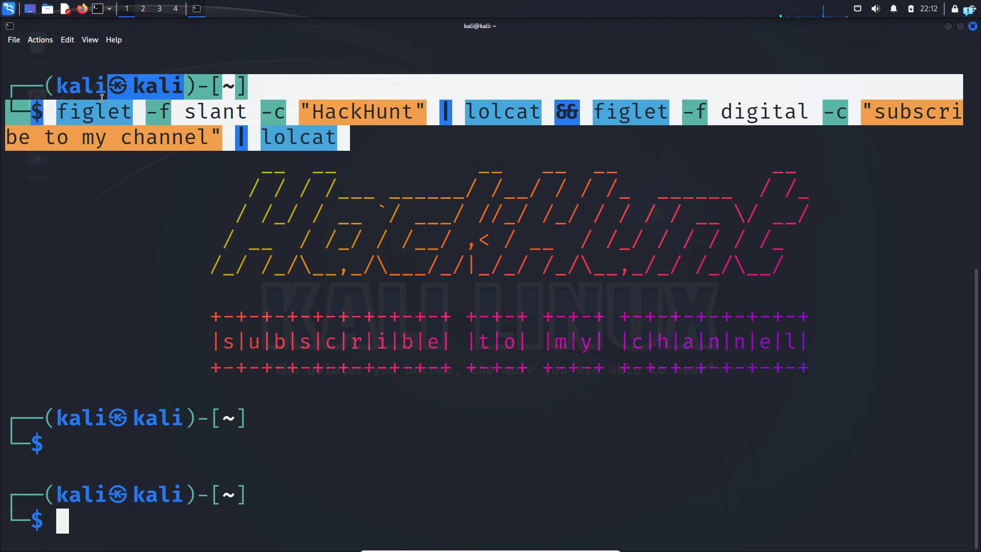
right_click(60, 111)
click(100, 112)
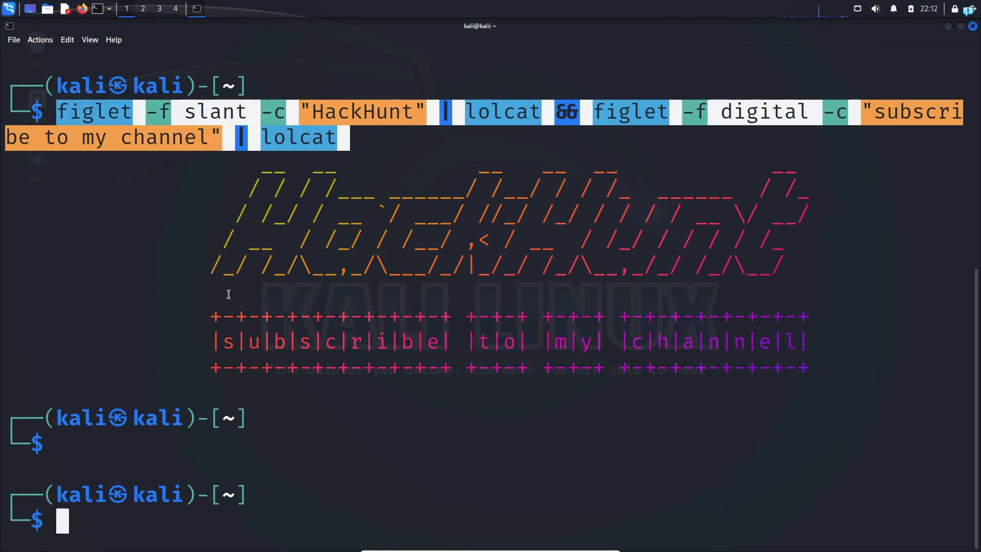
click(294, 515)
text(clear)
key(Return)
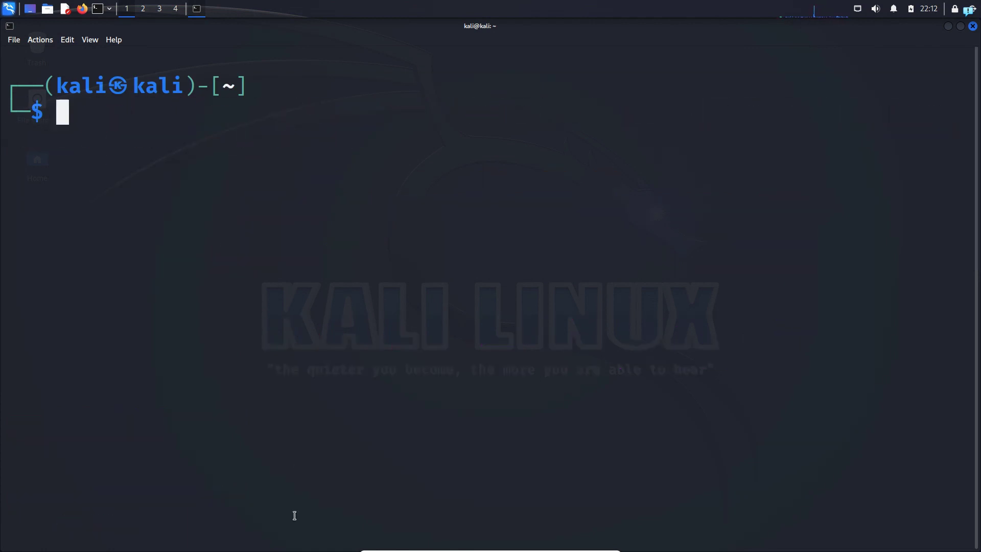
text(sudo )
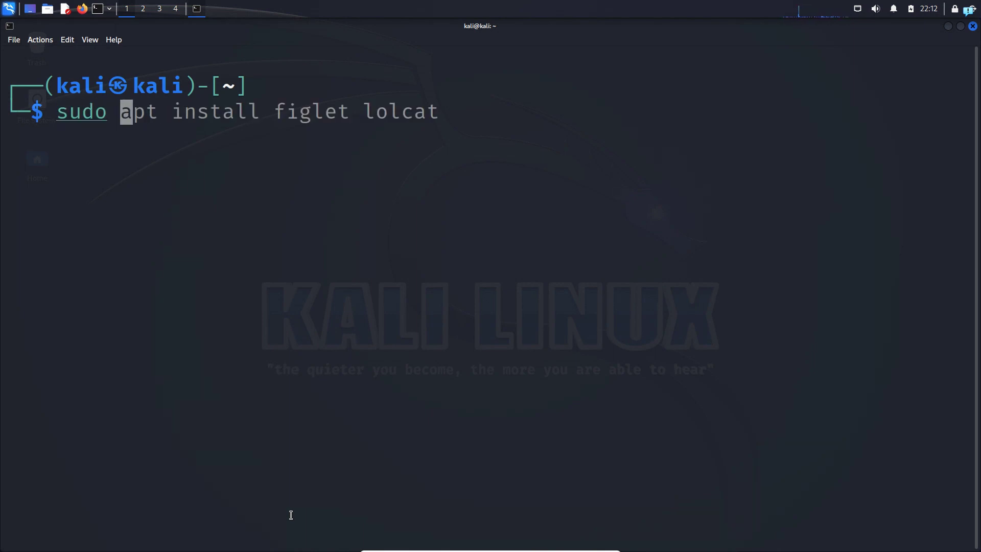
text(mousepad )
text(~)
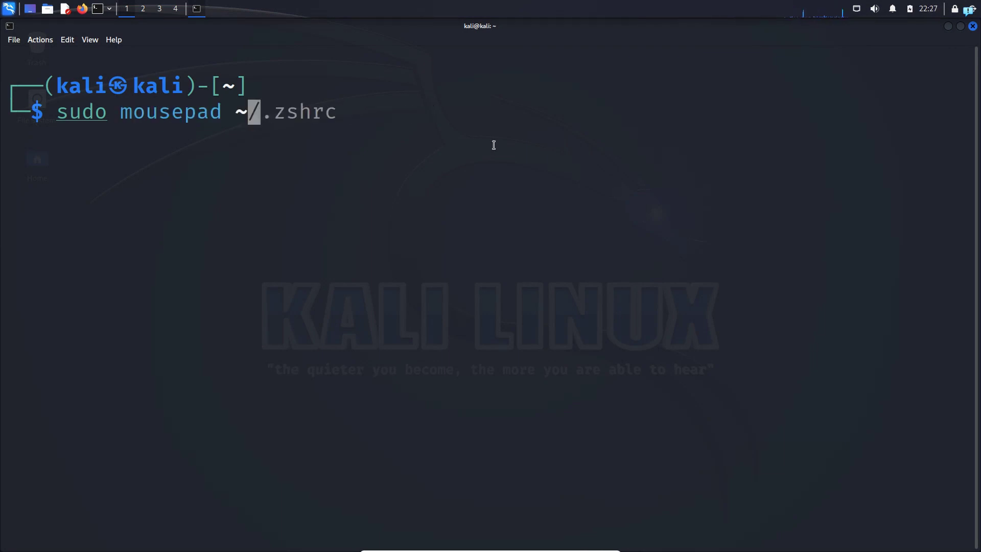
text(/.)
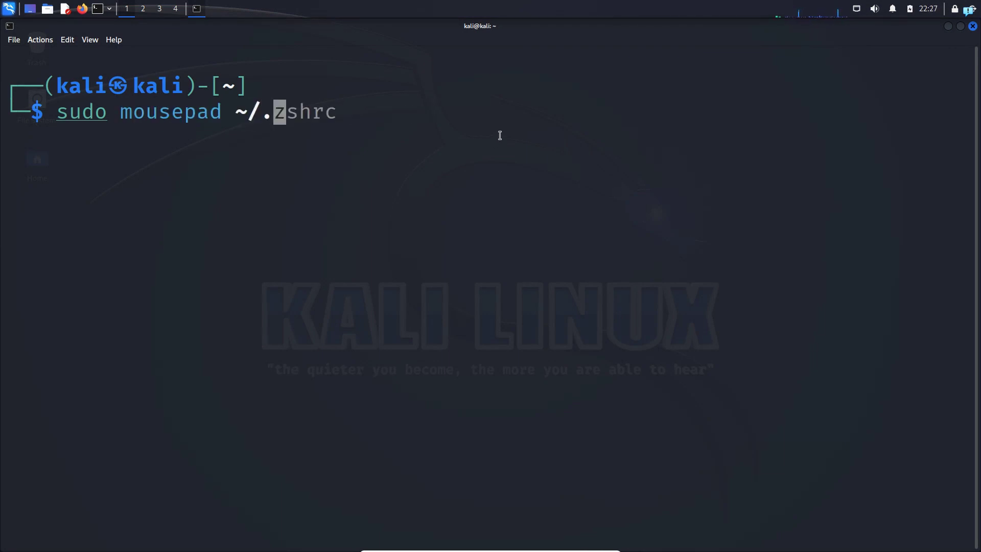
text(zshrc)
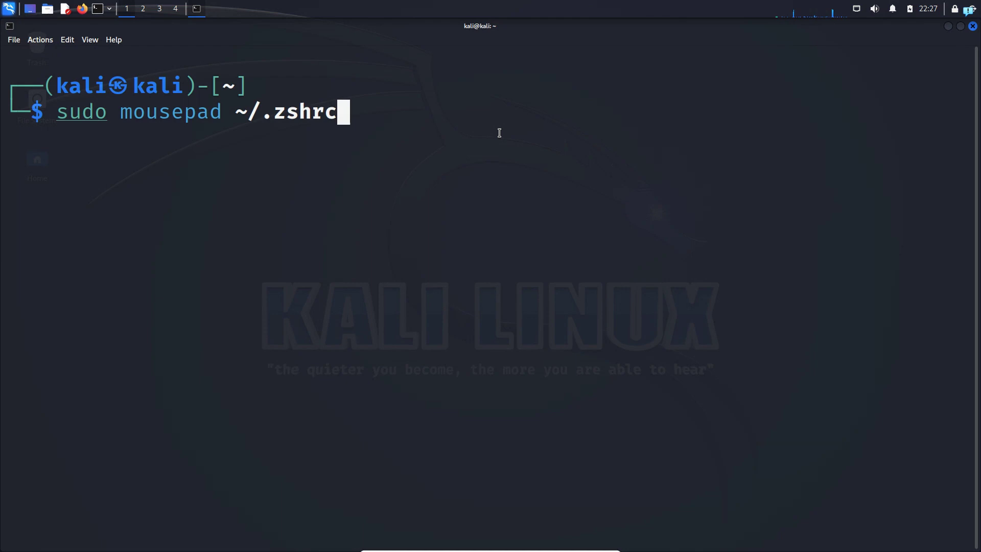
Open ~/.zshrc in Mousepad as root and paste the combined banner command at the end.
key(Return)
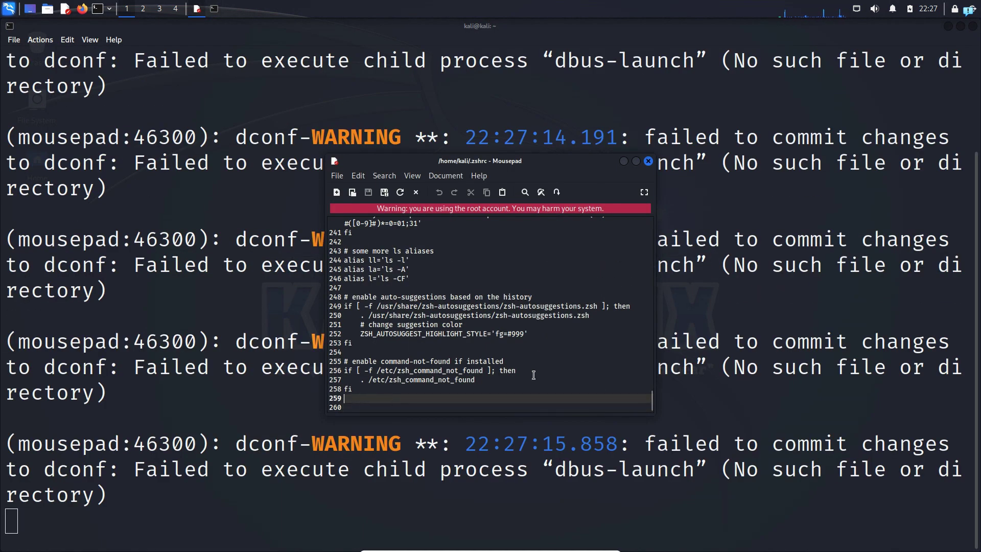
scroll(460, 345, up, 4)
scroll(551, 376, down, 2)
scroll(551, 376, down, 3)
right_click(366, 398)
mouse_move(408, 281)
click(398, 267)
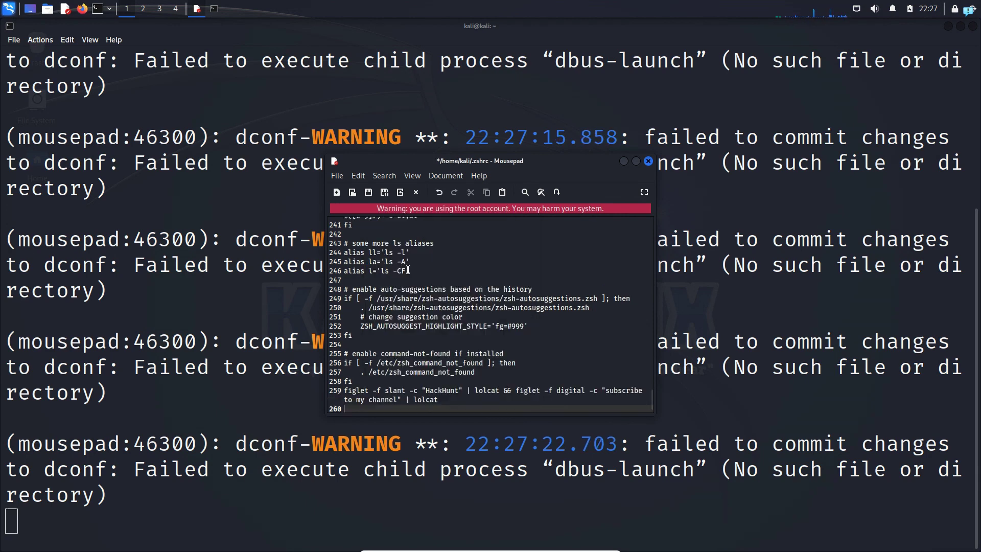
Split the command at && into separate slant HackHunt and digital subscribe lines.
click(504, 388)
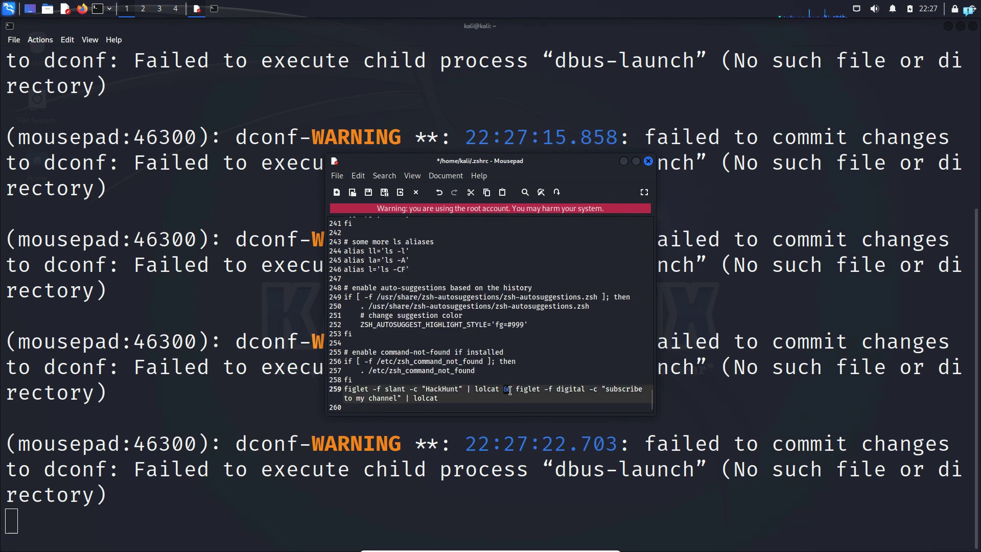
double_click(509, 390)
key(Return)
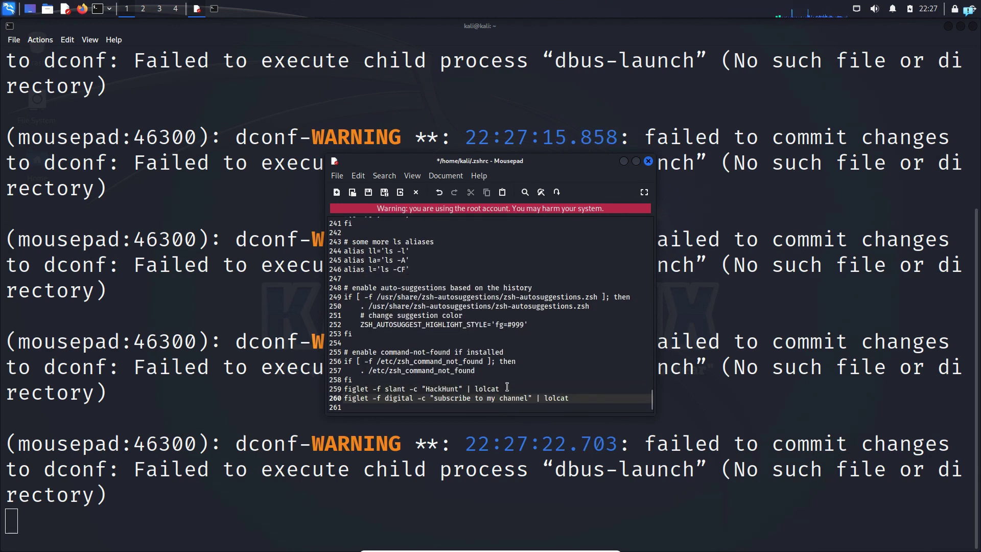
drag(505, 389, 311, 384)
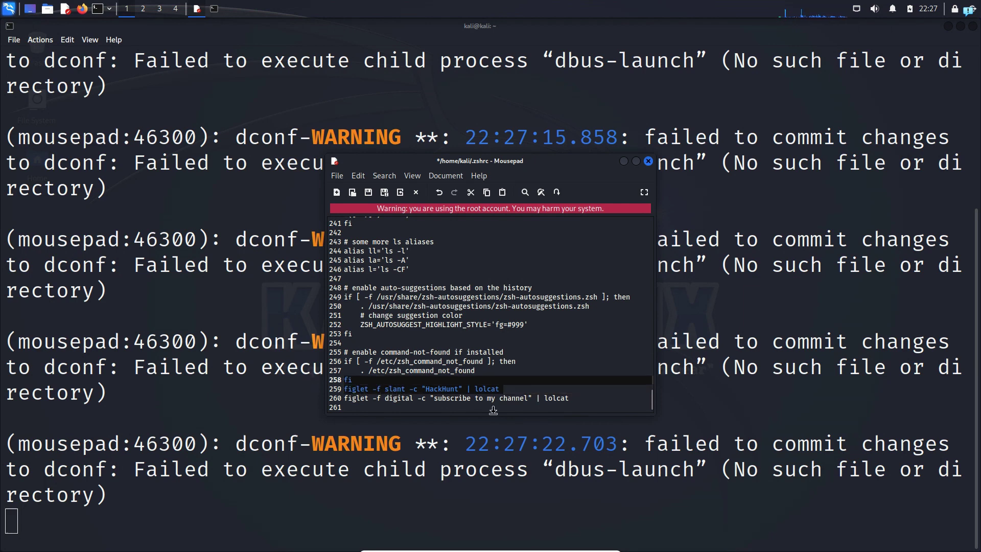
drag(590, 406, 341, 398)
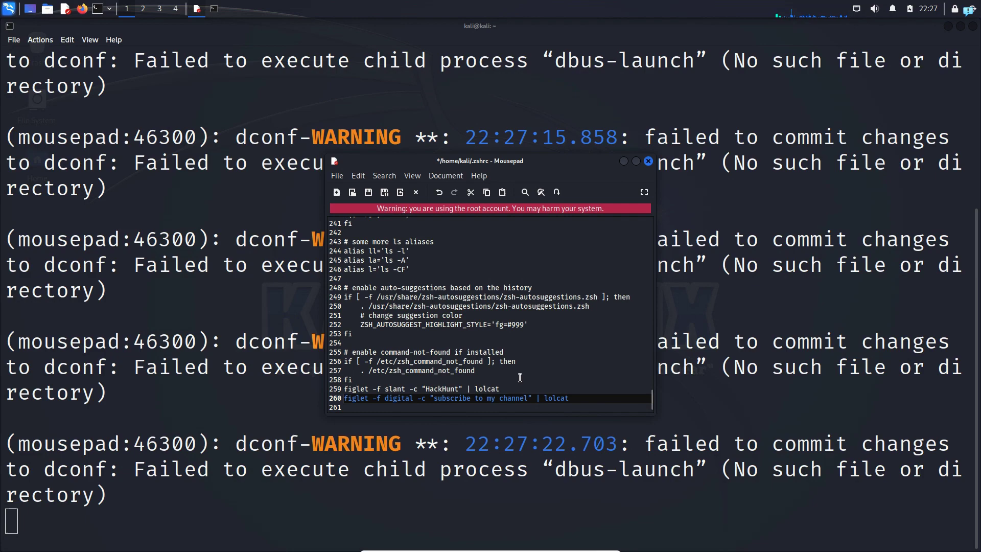
Close the edited .zshrc and old terminal, then open a new terminal with enlarged text.
click(648, 161)
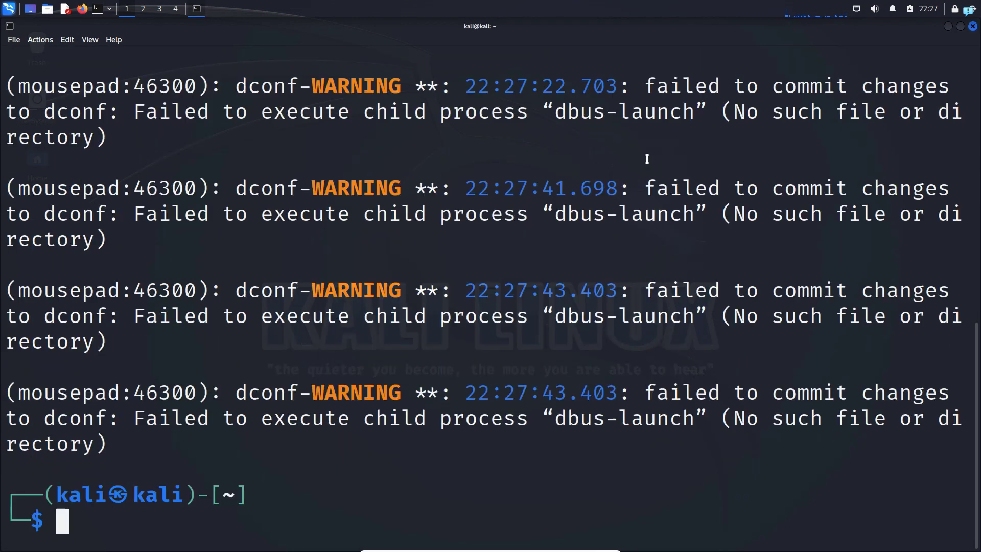
click(973, 26)
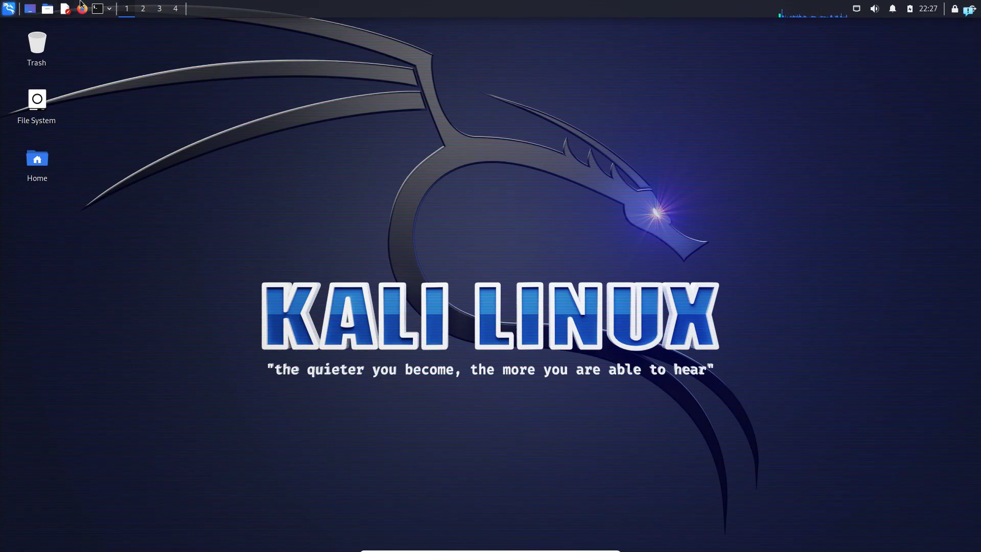
click(98, 8)
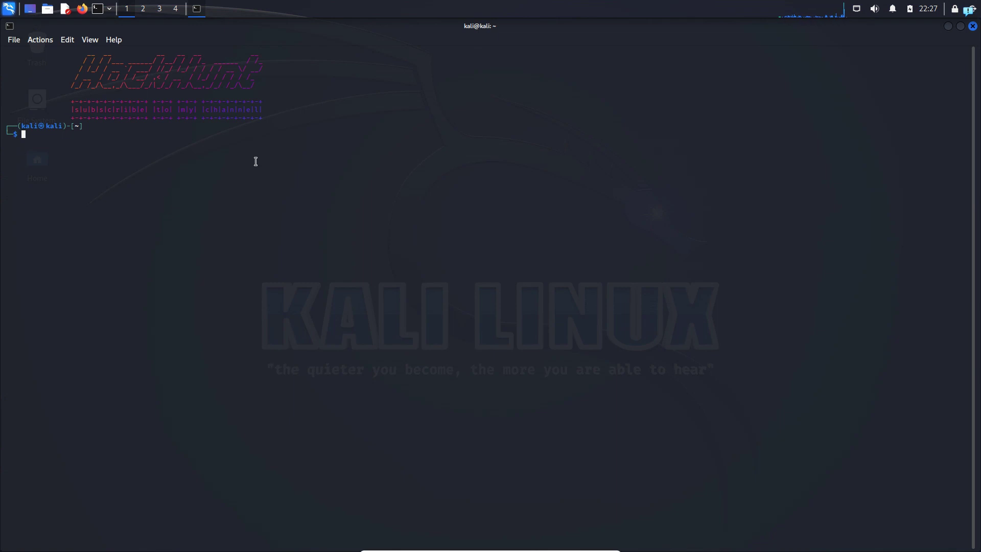
key(ctrl+shift+plus)
key(ctrl+shift+plus)
key(ctrl+shift+plus)
key(ctrl+shift+plus)
key(ctrl+shift+plus)
key(ctrl+shift+plus)
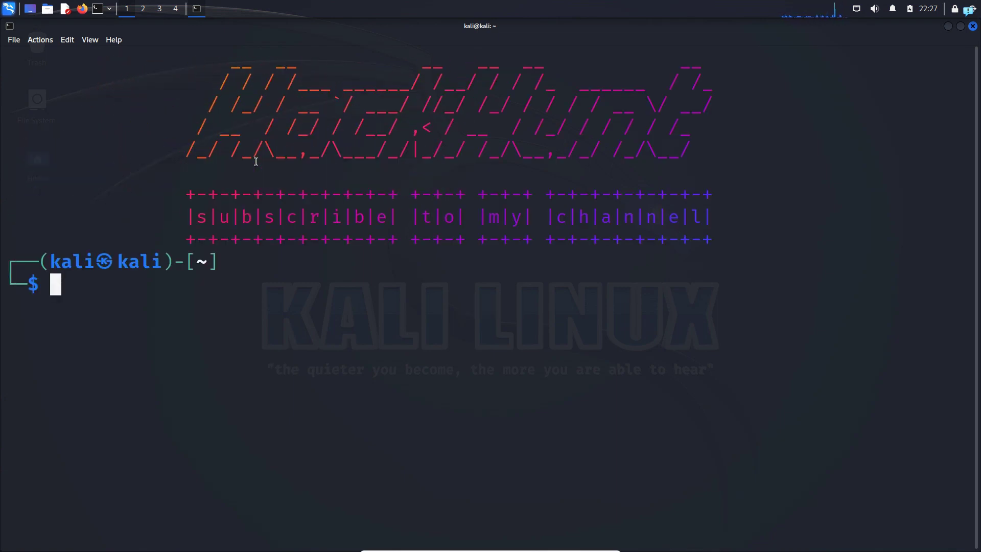